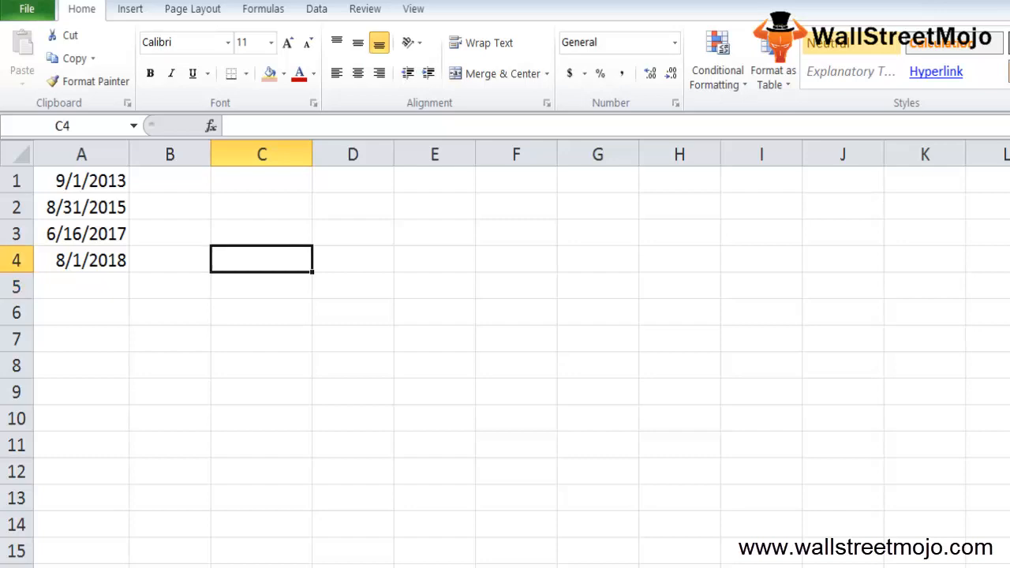
- Enter the text "Numeric" in cell C6
key("Down")
key("Down")
type("Ny")
key("BackSpace")
type("u")
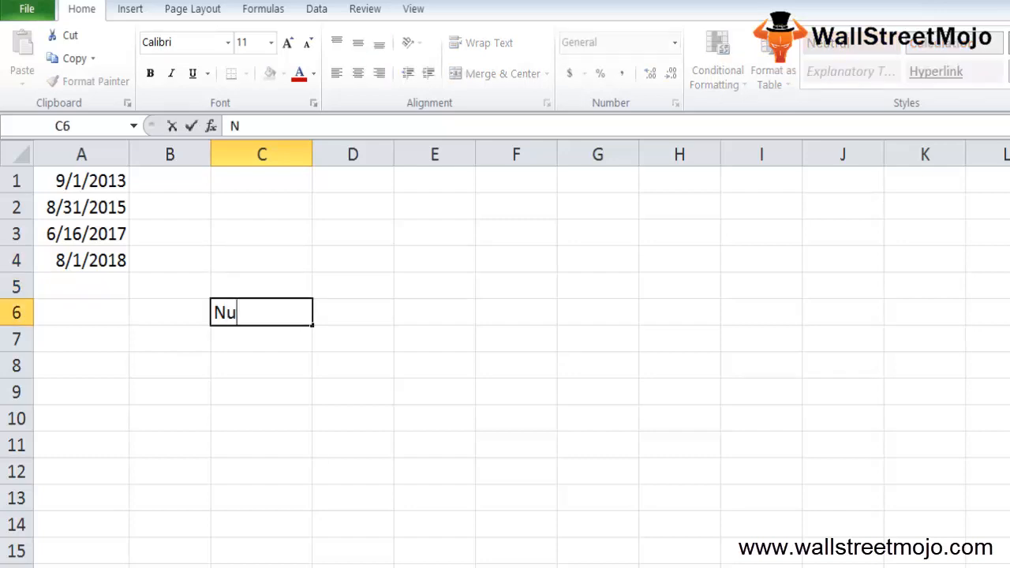
type("meric")
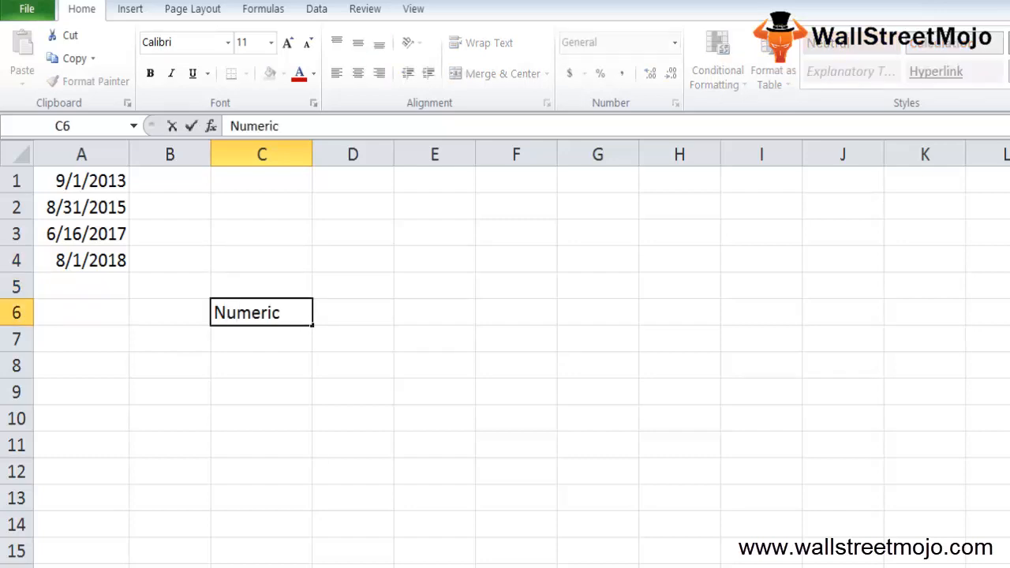
key("Return")
- Enter "1 to 31 date" in cell C7 and "Date & Time" in cell C8
type("1 t")
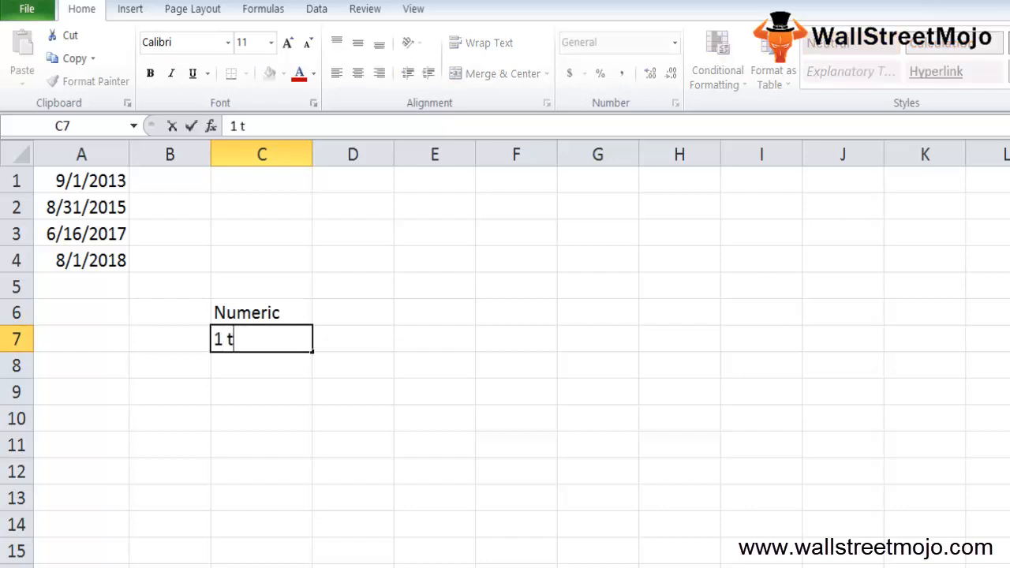
type("o 31 date")
key("Return")
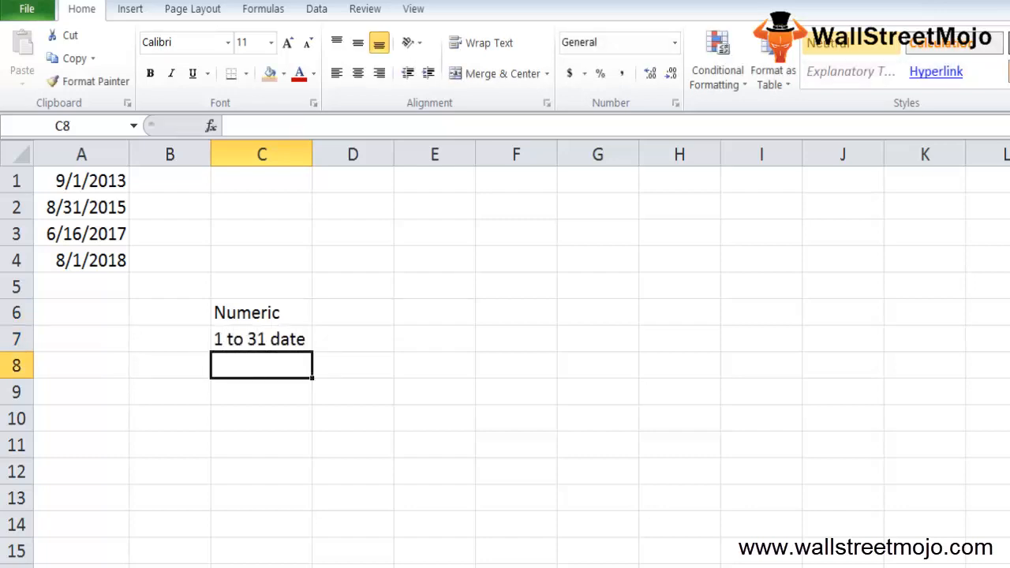
type("Date & Time")
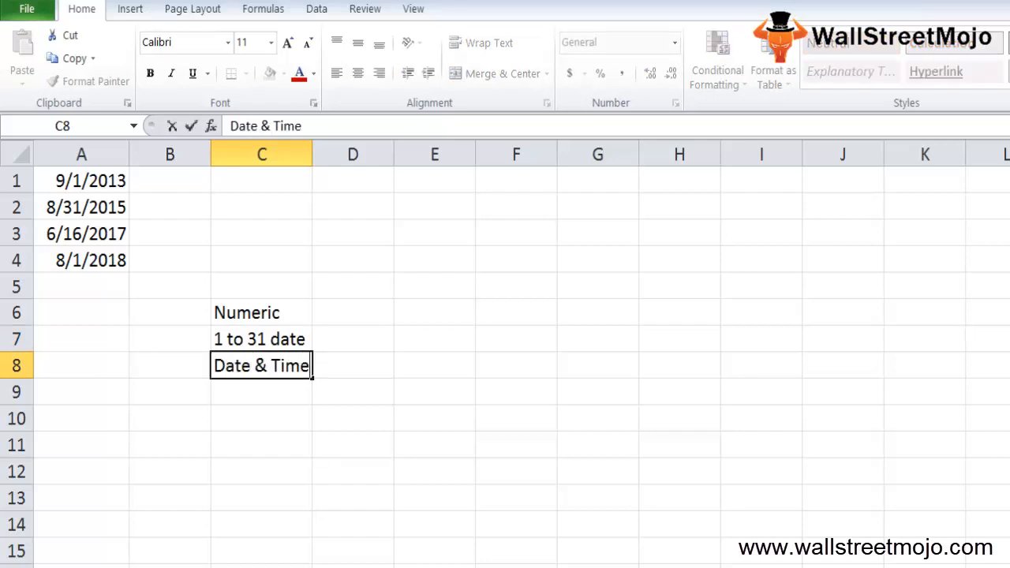
key("Return")
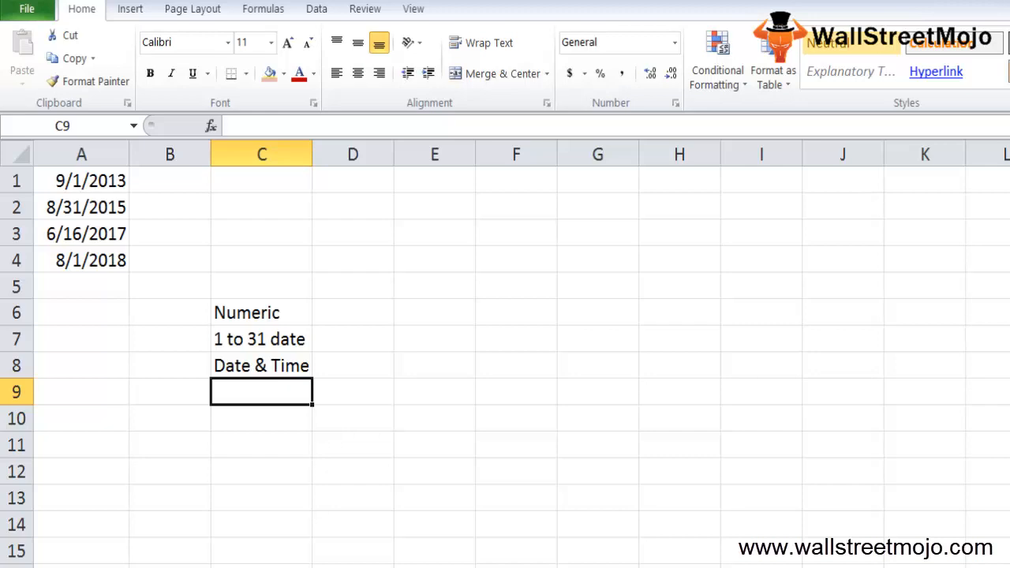
- Enter the text "1. Financial Modelling" in cell C11
key("Down")
key("Down")
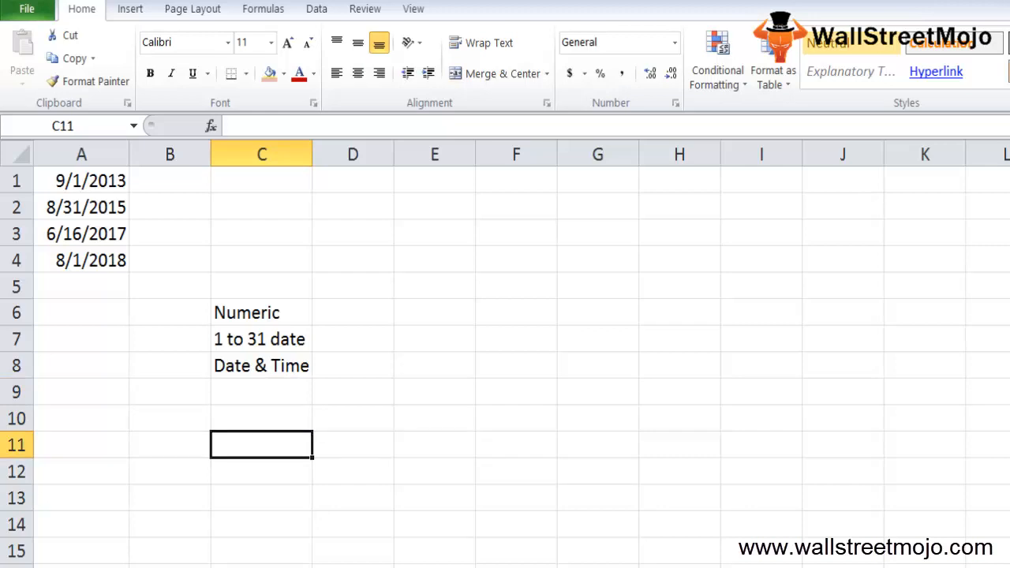
key("Up")
key("Down")
type("1. Fin")
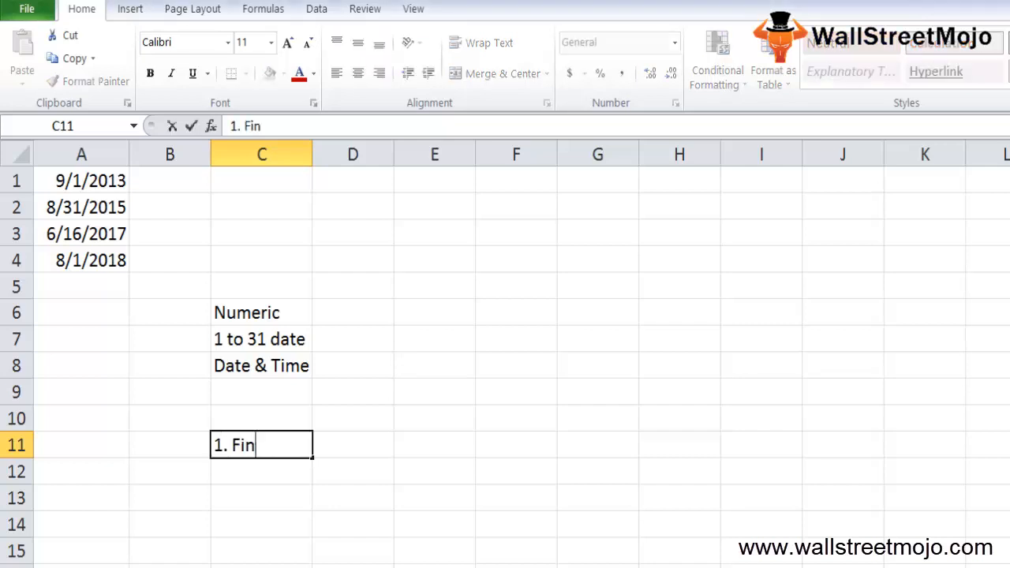
type("ancial Modelling")
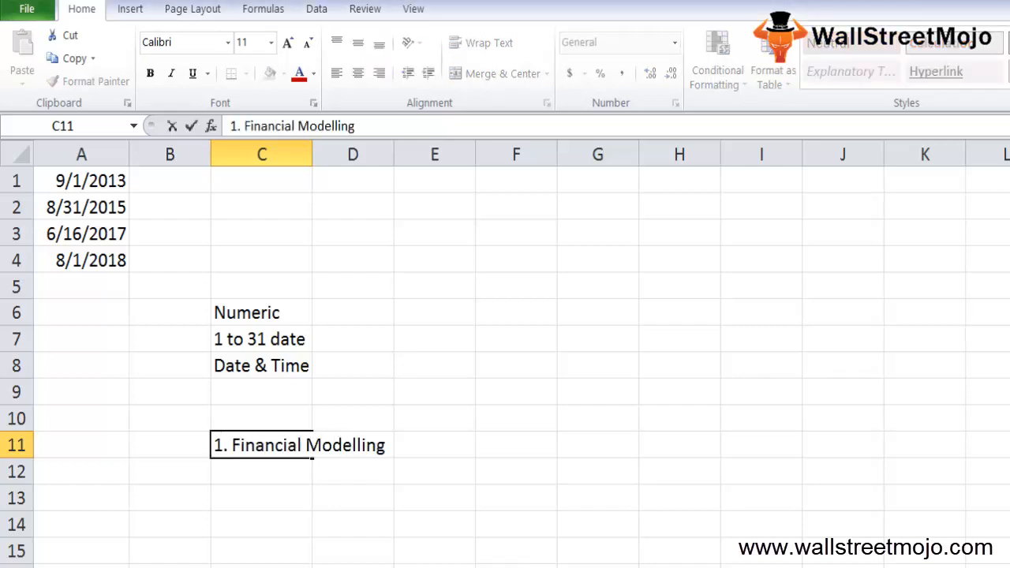
key("Return")
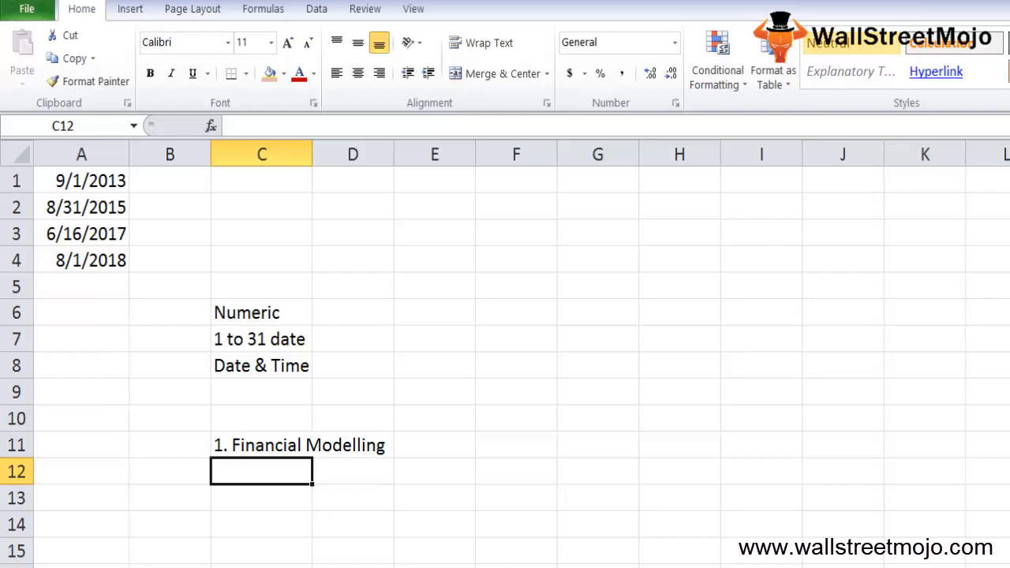
- Start a DAY formula in cell C14 to view its argument syntax, and discard the entry
key("Down")
key("Down")
type("=day")
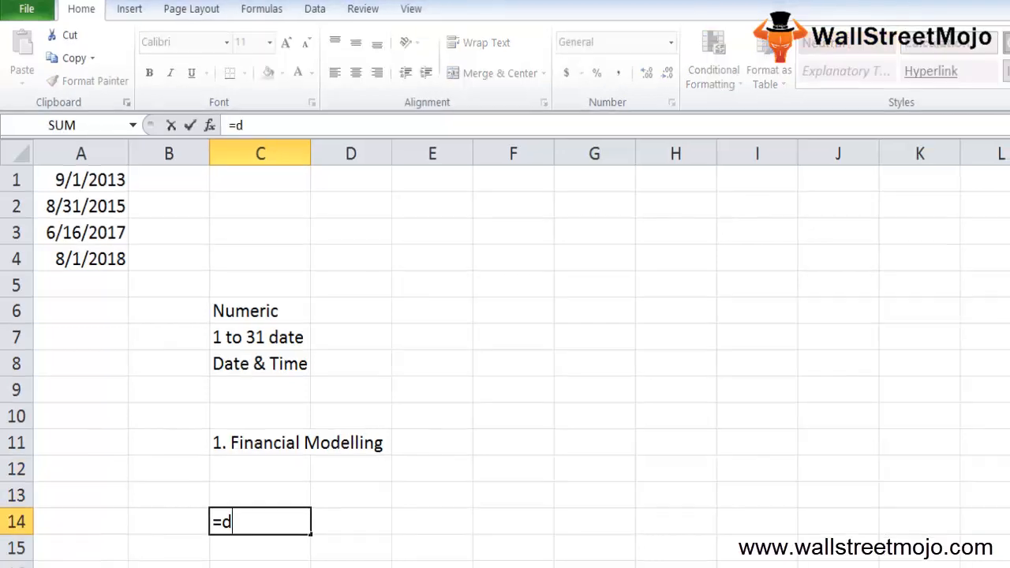
key("Tab")
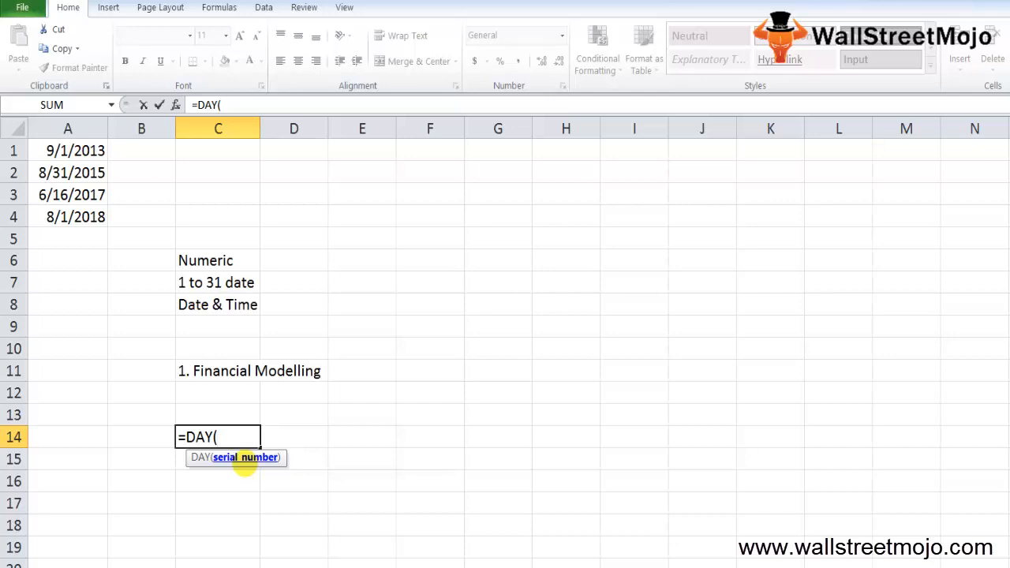
key("Escape")
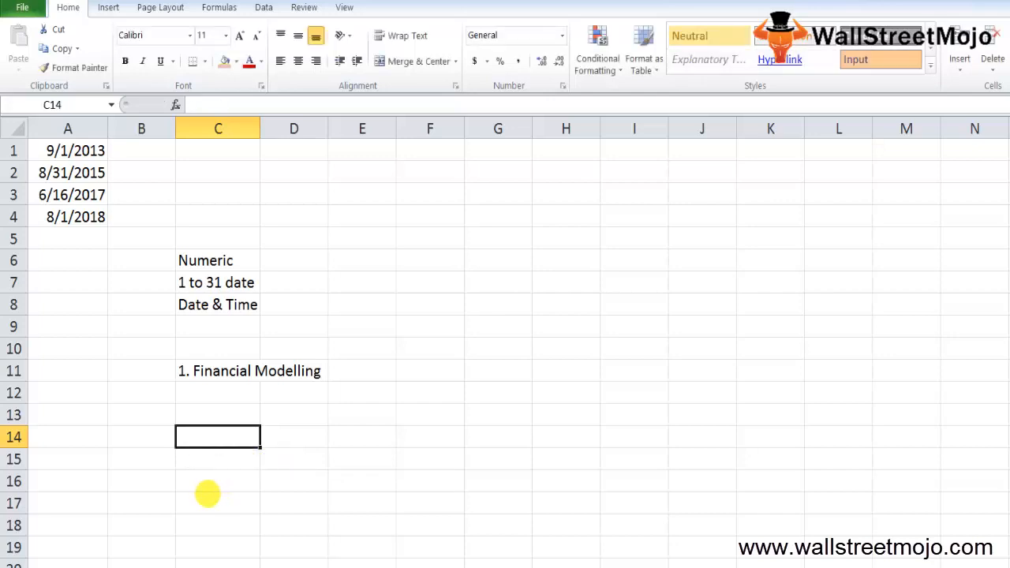
- Enter "Return value" in cell C14 and "1 and 31" in cell C15
type("Return v")
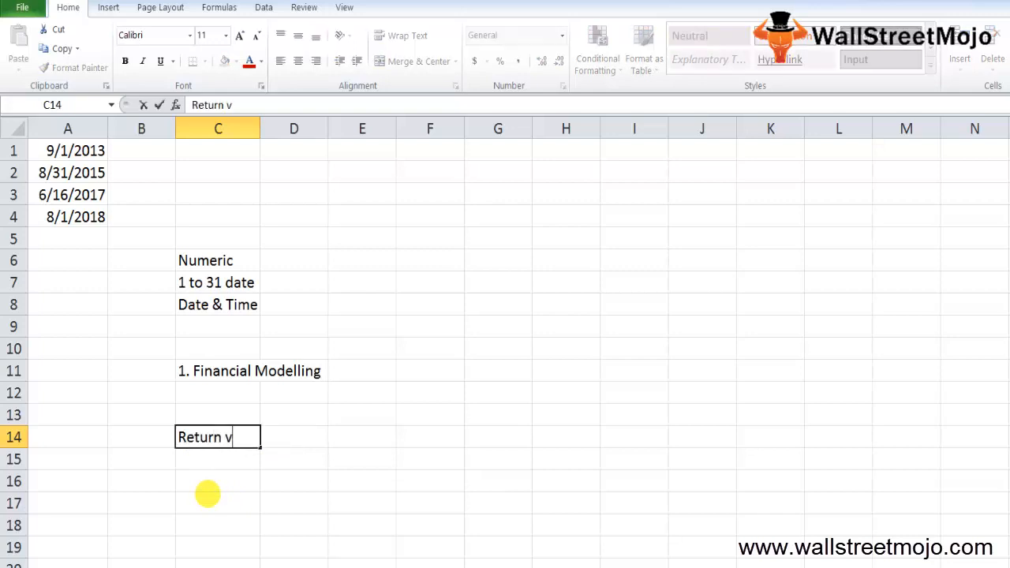
type("alue")
key("ctrl+Return")
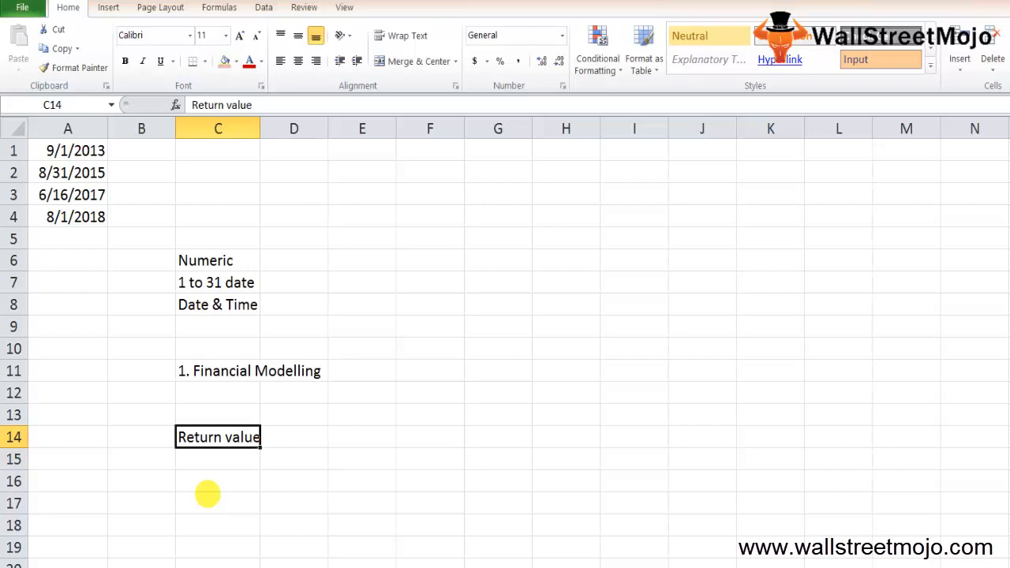
key("Down")
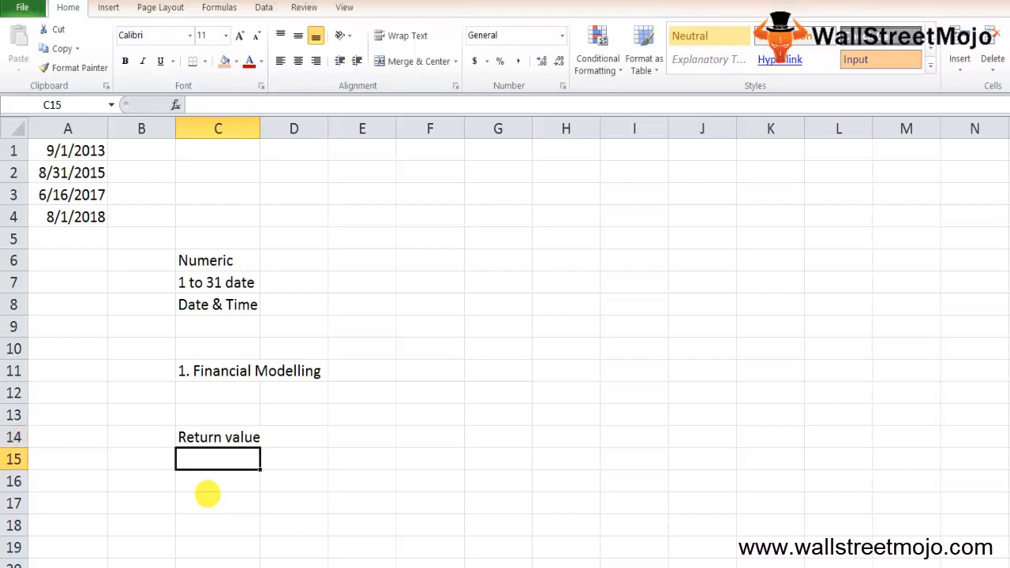
type("1 and 31")
key("Return")
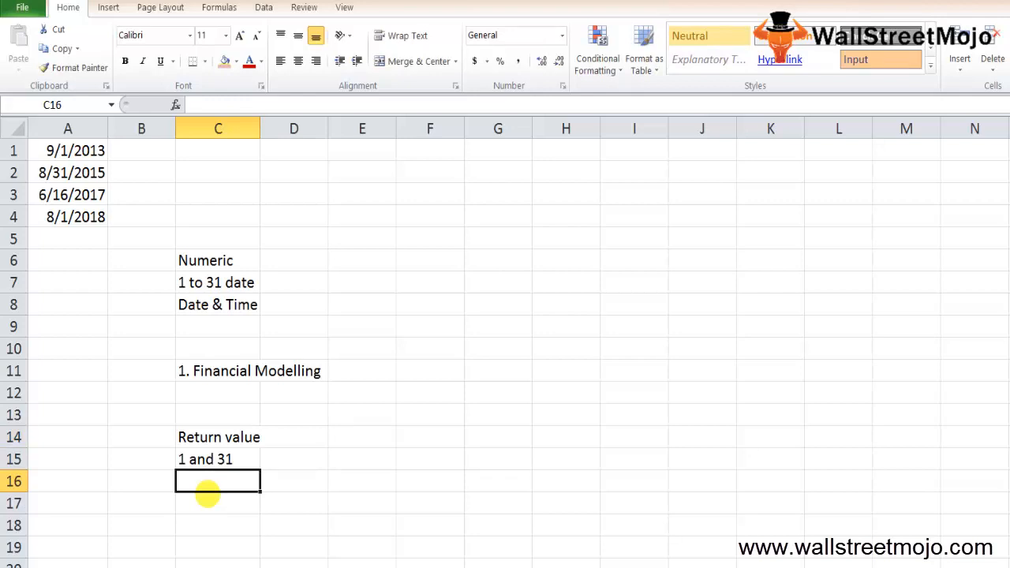
- Enter the heading "Usage notes" in cell C17 and the note "1.Valied excel date" in cell C18
key("Down")
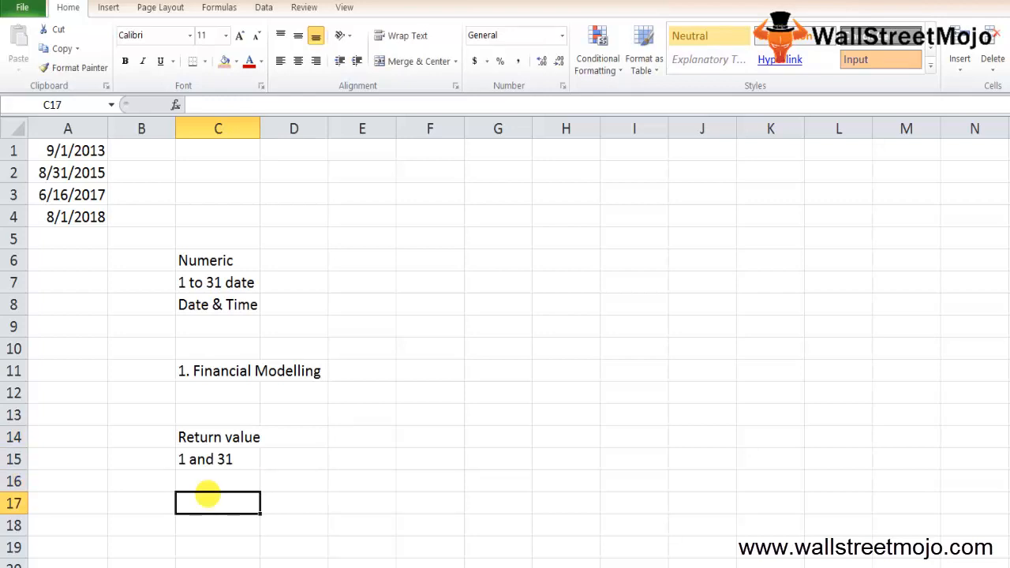
type("Usage notes")
key("Return")
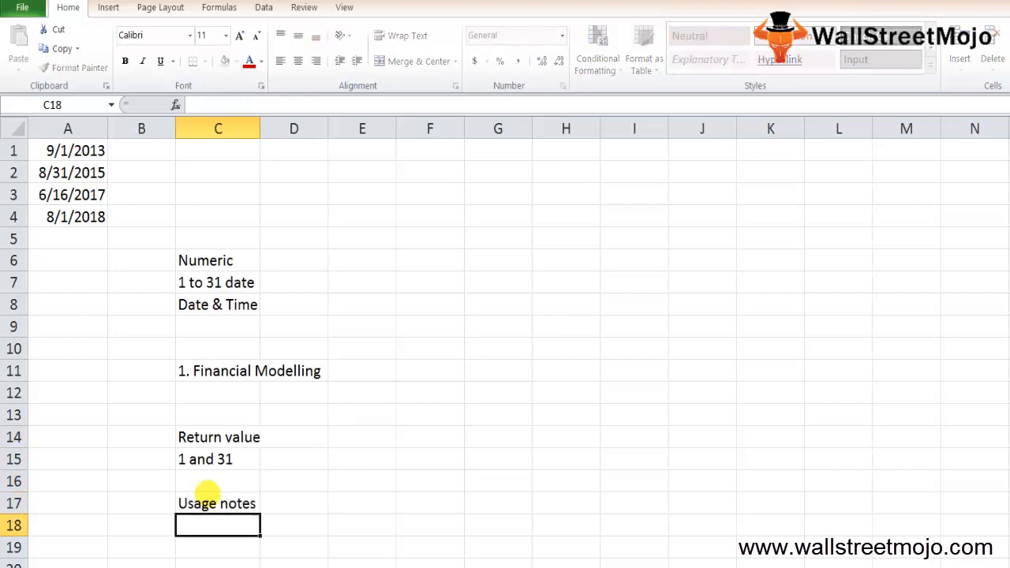
type("1.")
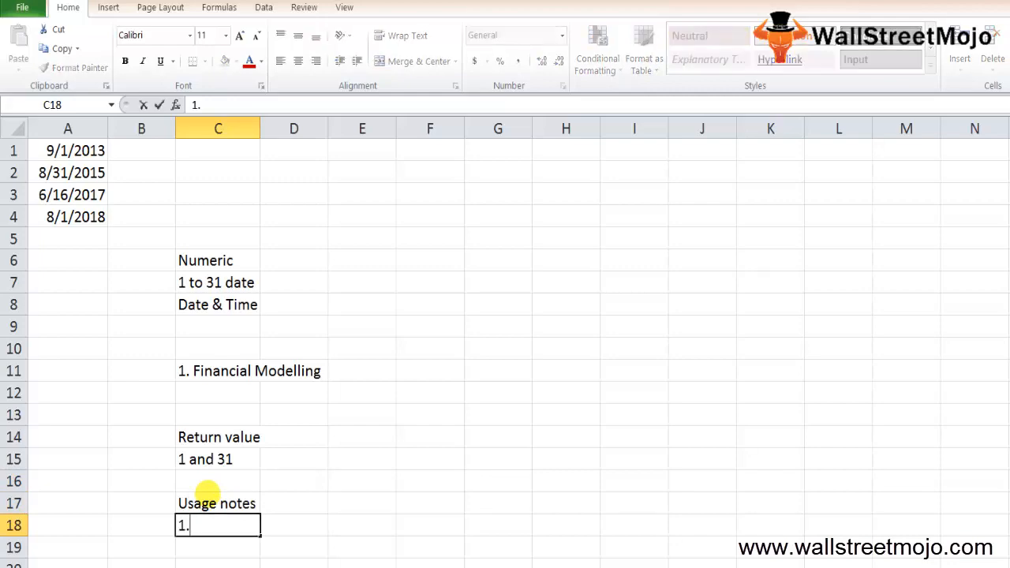
type("Valied ")
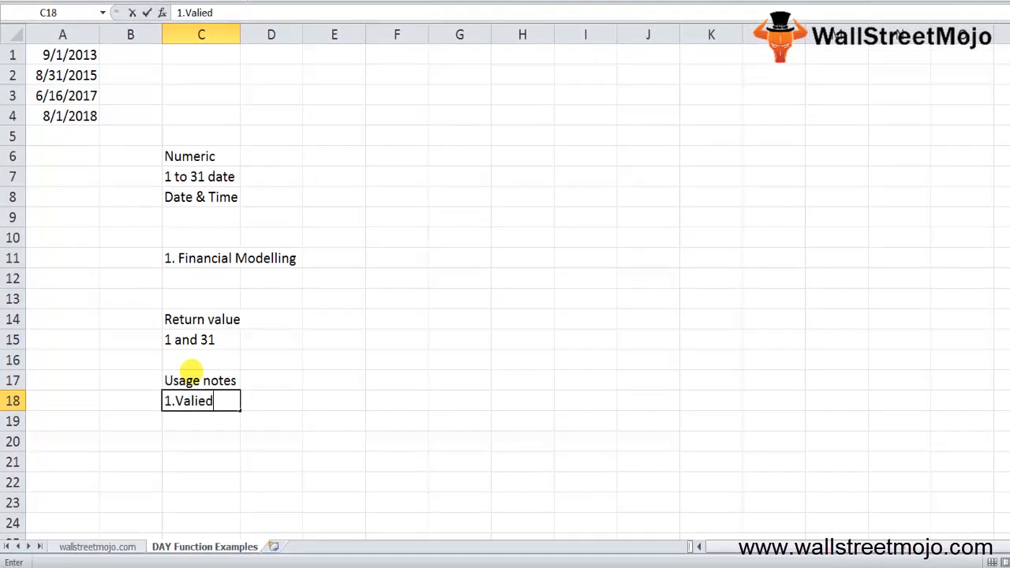
type("excel date")
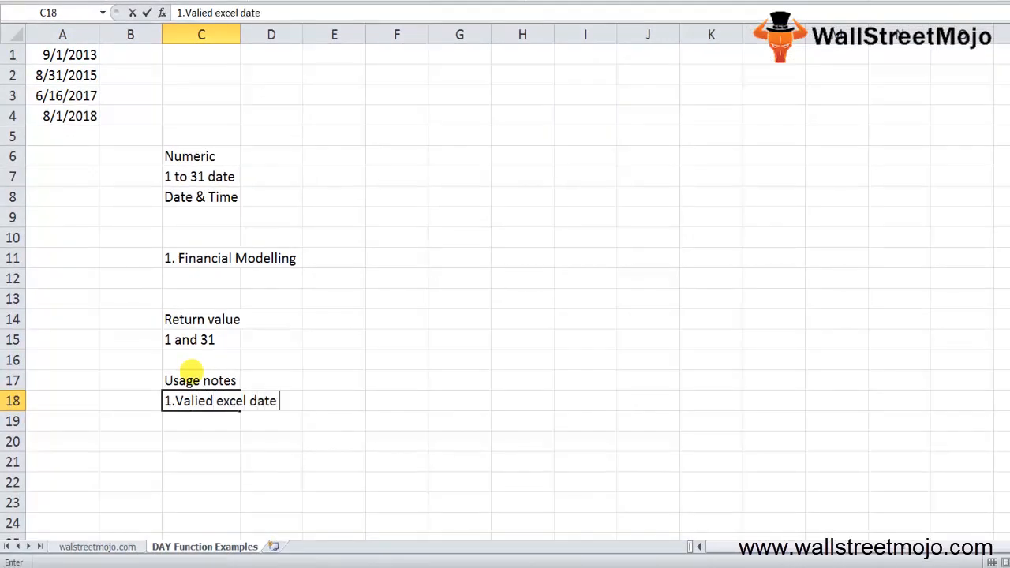
key("Return")
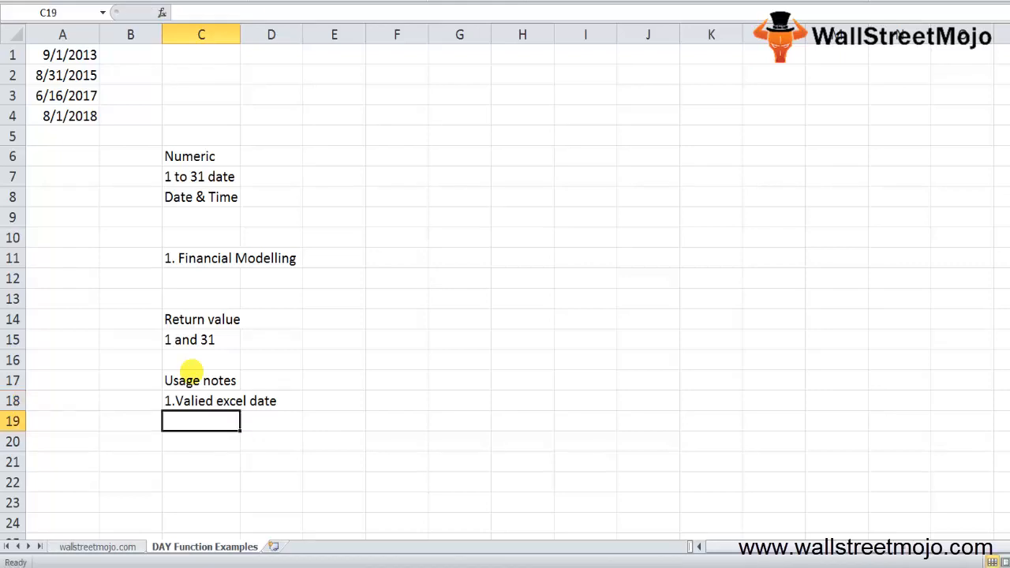
- Enter "Jan 1,2000" in cell C20 and the number 32526 beside it in cell D20
key("Return")
type("Jan")
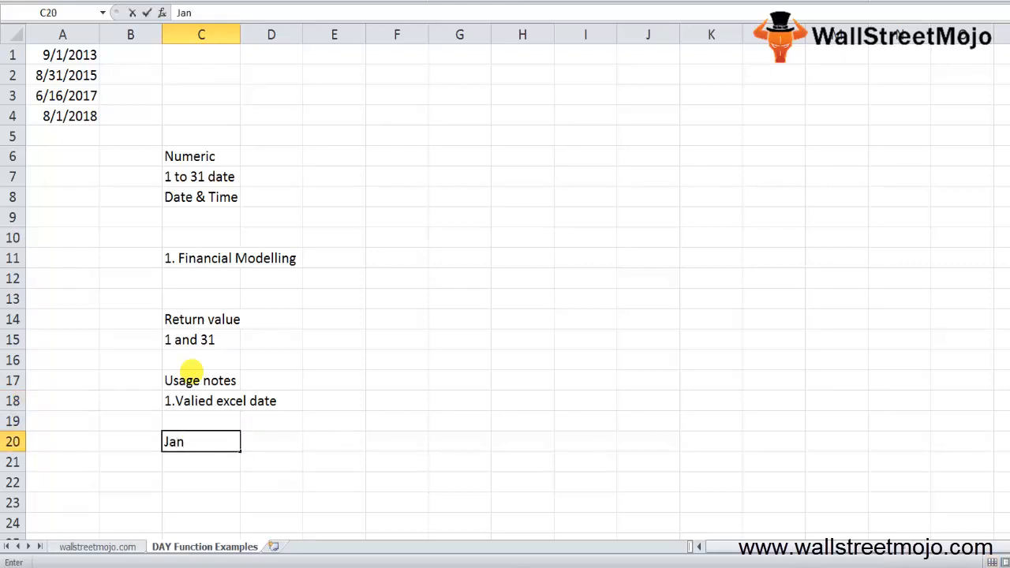
type(" 1,2000")
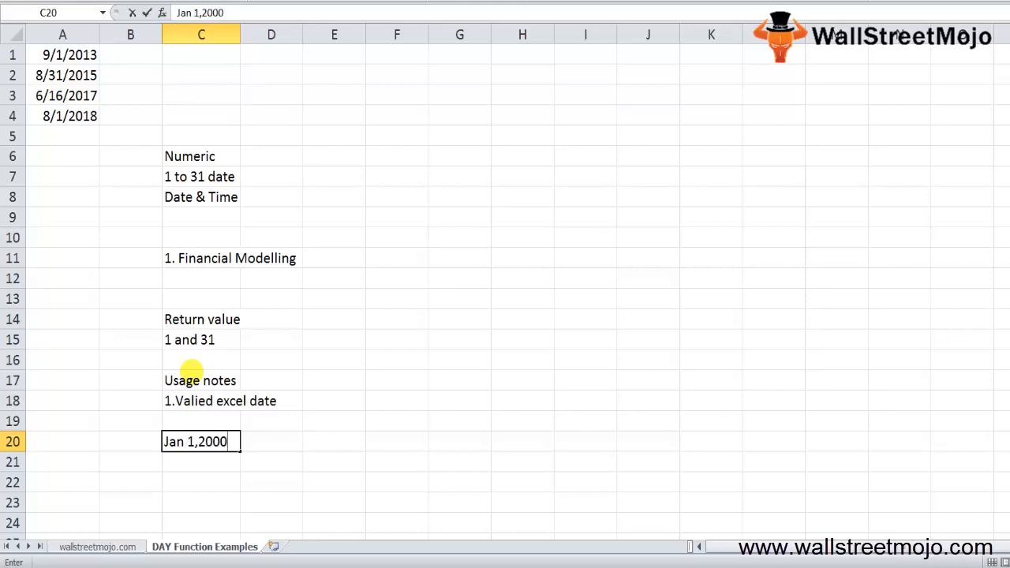
key("Return")
key("Up")
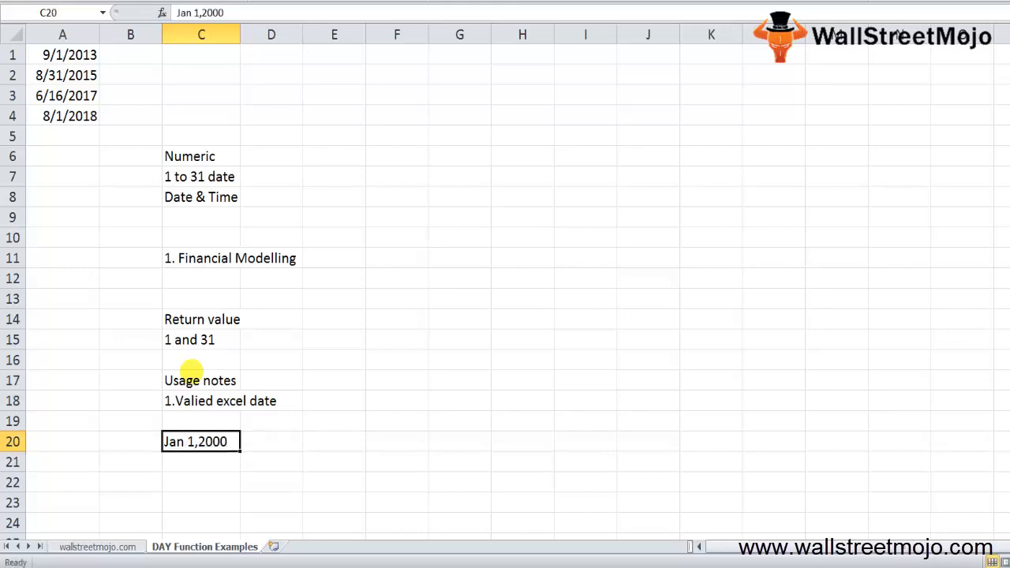
key("Right")
type("32526")
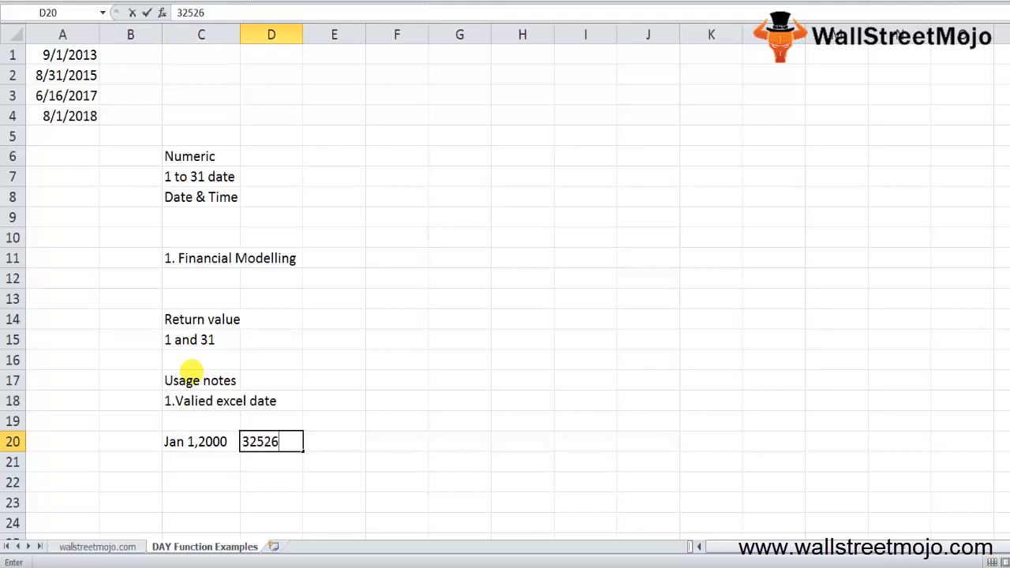
key("Return")
- Enter the date 1/1/1900 in cell C22
key("Left")
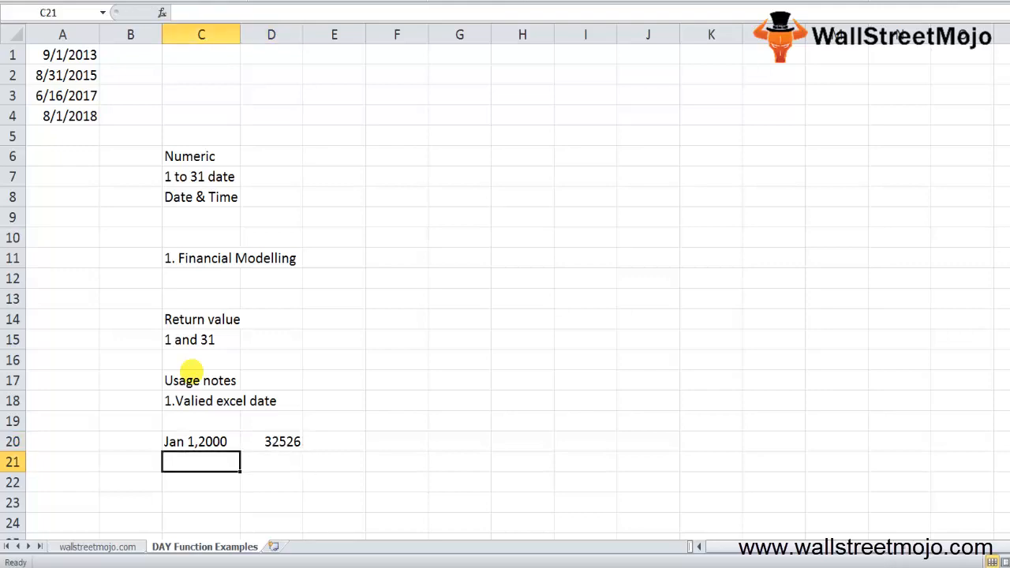
key("Down")
key("Down")
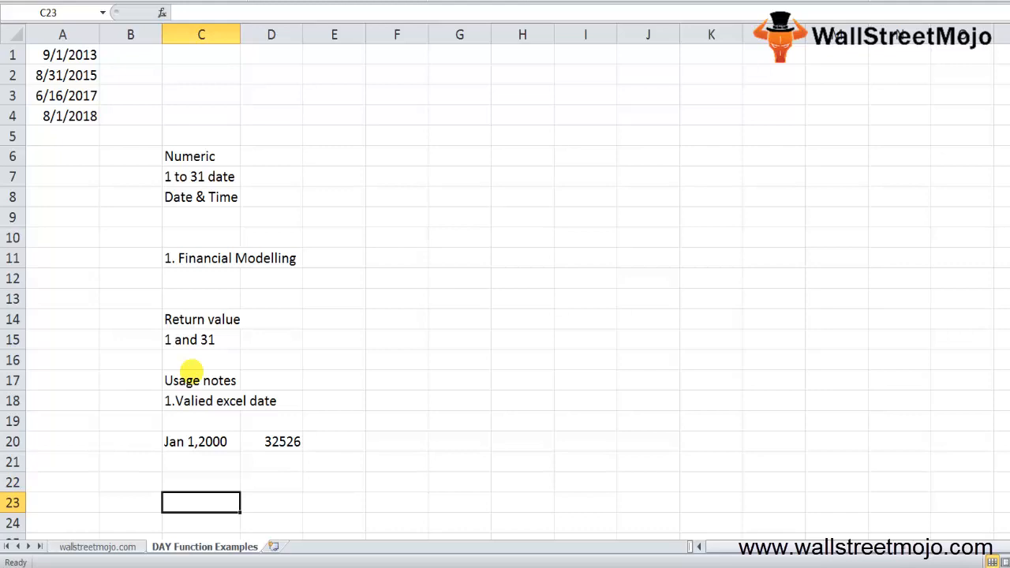
key("Up")
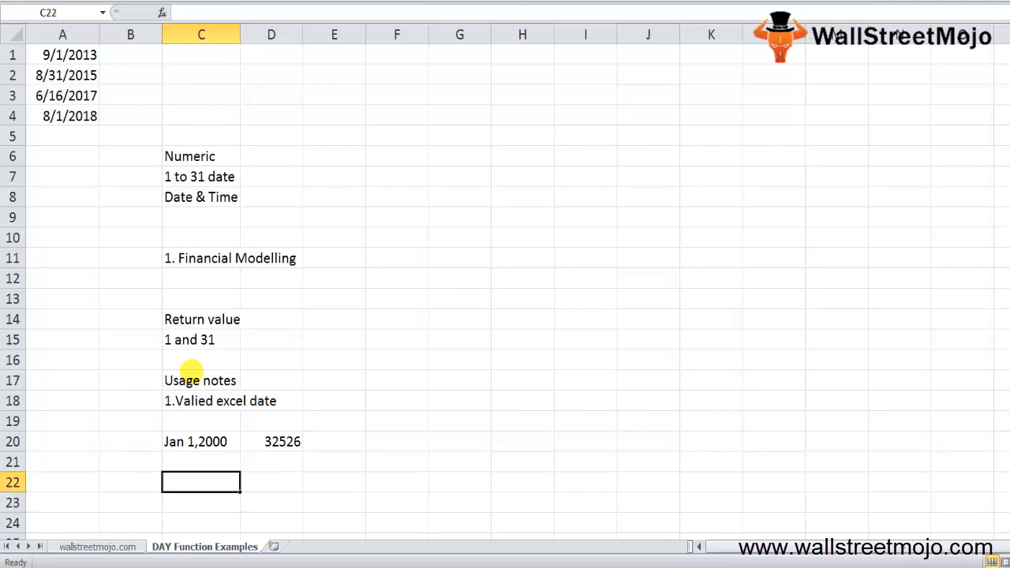
type("1/1/199")
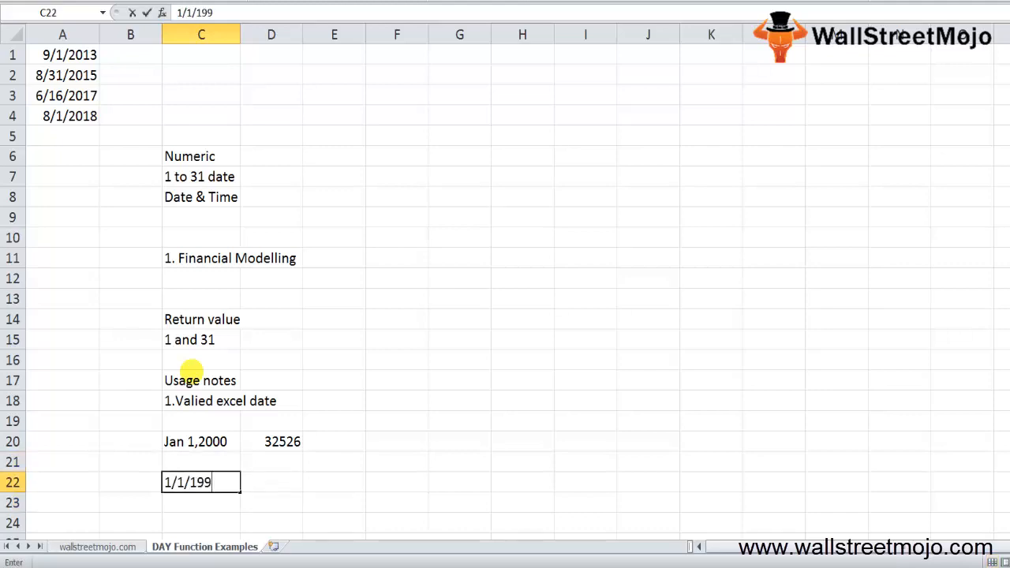
key("BackSpace")
type("00")
key("Return")
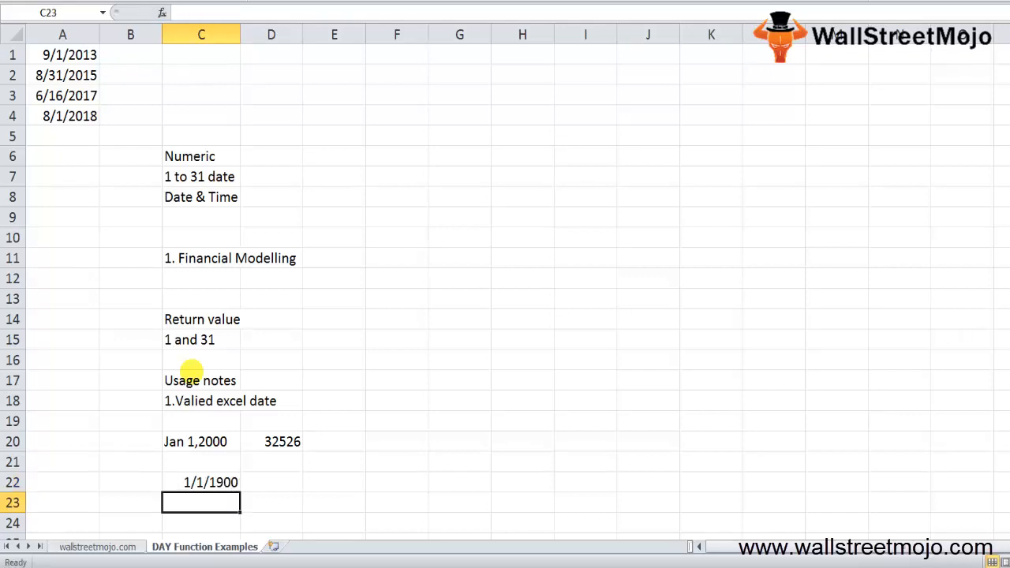
key("Down")
key("Down")
key("Down")
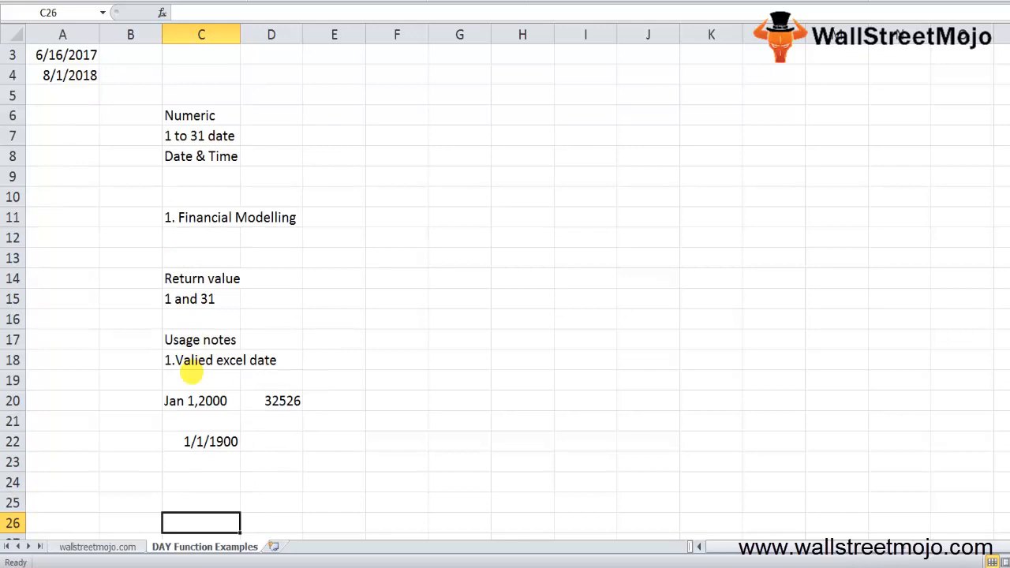
key("Up")
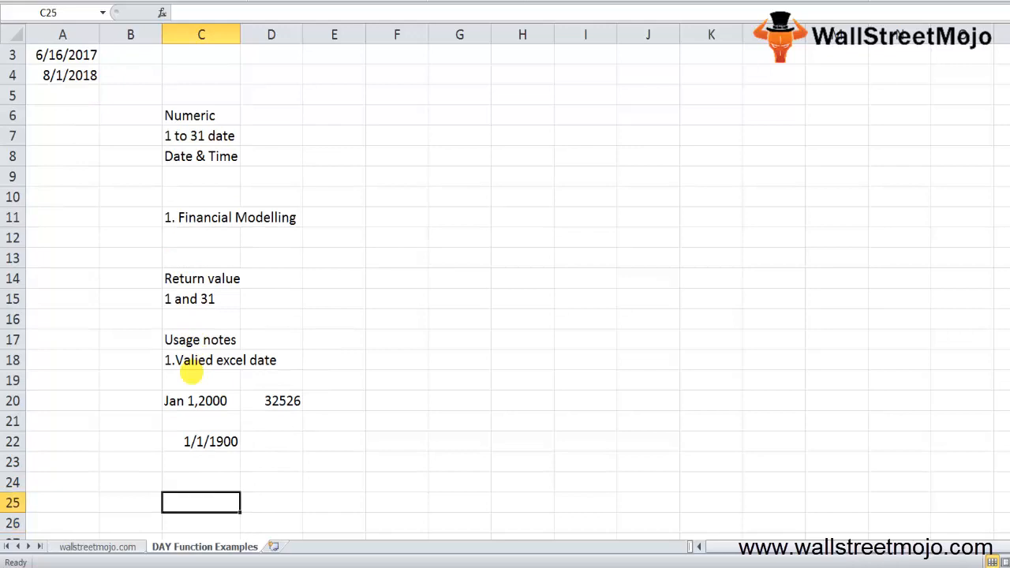
key("Down")
key("Down")
key("Down")
key("Down")
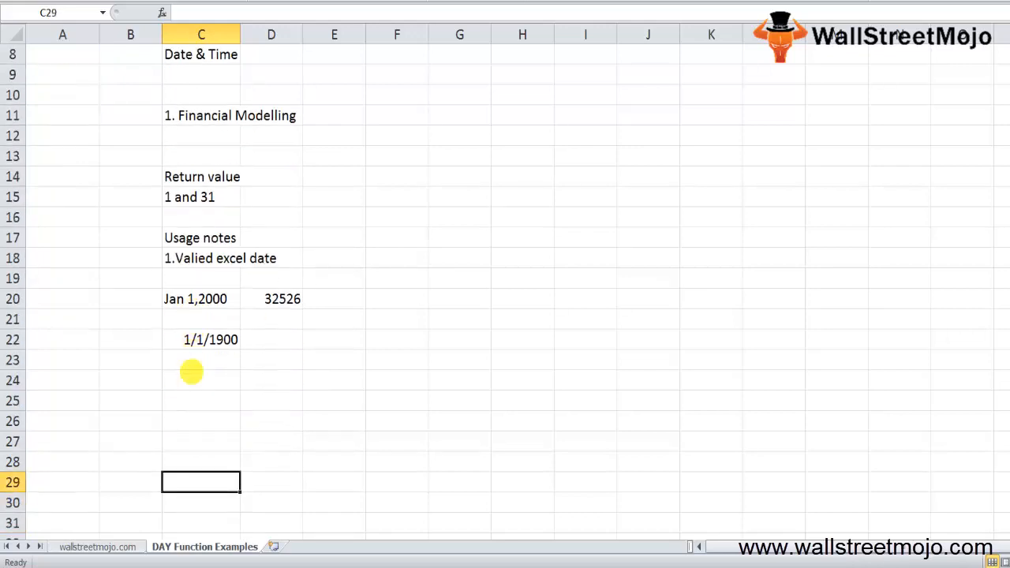
- Enter the heading "Day formulla" in cell C25
key("Up")
key("Up")
key("Up")
key("Up")
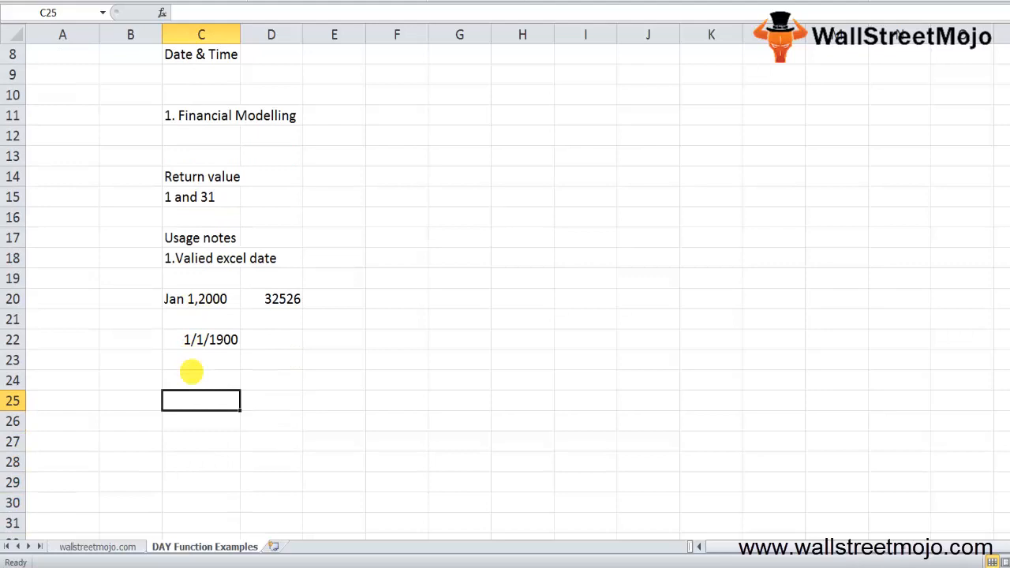
type("Day formulla")
key("Return")
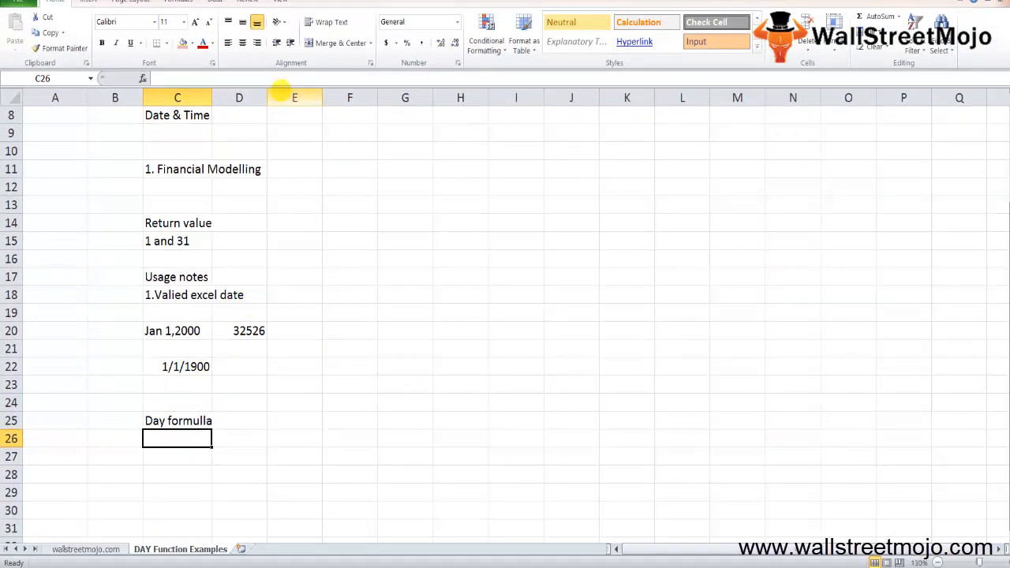
- View the arguments of the DAY function from the Date & Time library in cell C26, leaving the cell empty
left_click(180, 2)
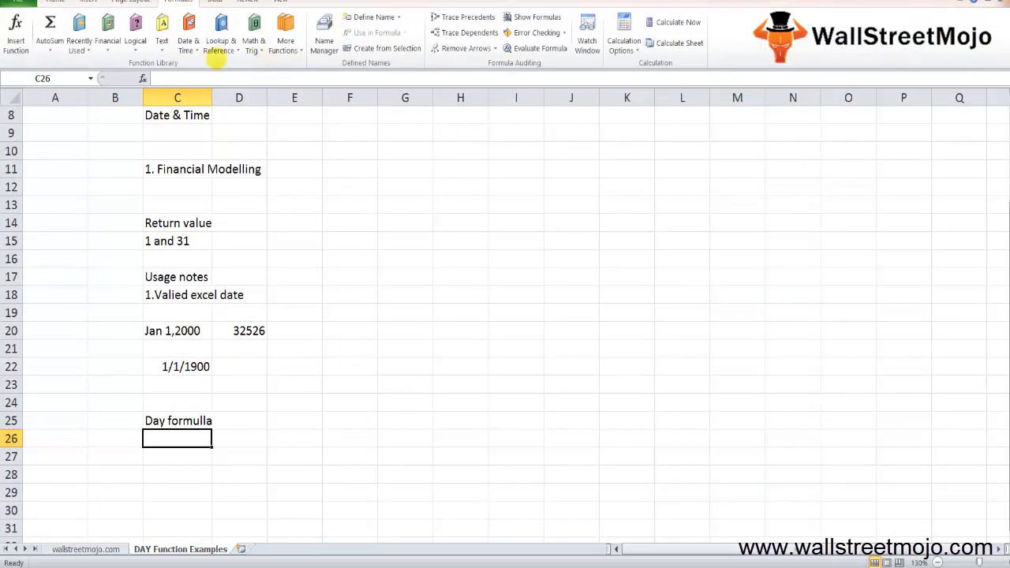
left_click(188, 43)
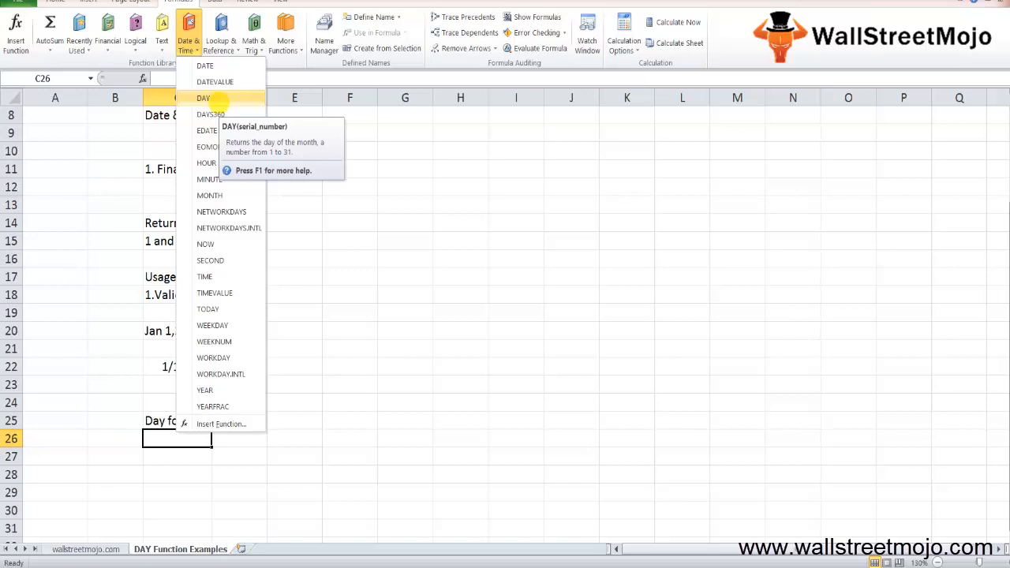
left_click(218, 100)
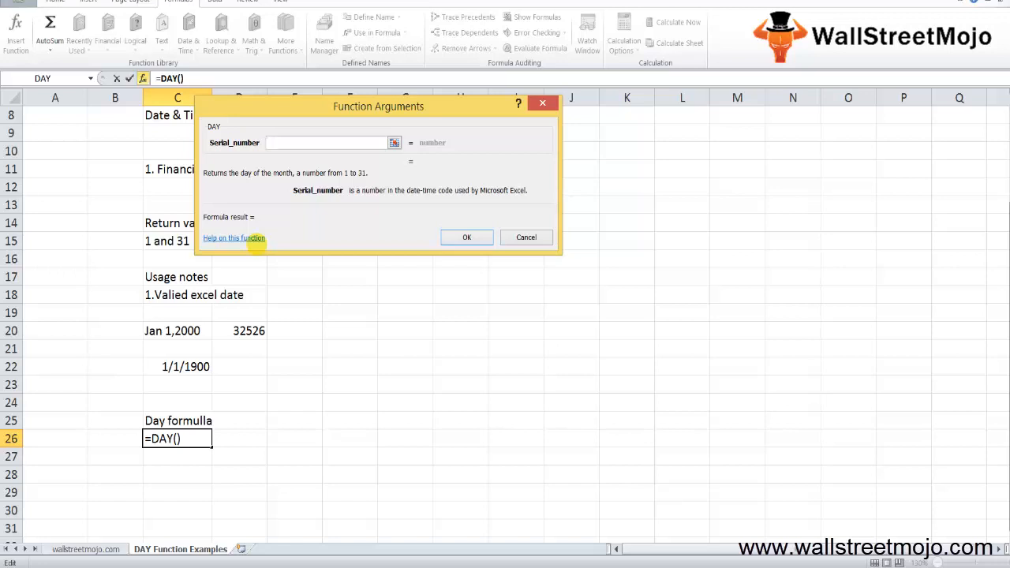
key("Escape")
- Highlight the list of sample dates in A1:A4
key("ctrl+Up")
key("ctrl+Up")
key("ctrl+Up")
key("ctrl+Up")
key("ctrl+Up")
key("ctrl+Up")
key("ctrl+Up")
key("ctrl+Up")
key("ctrl+Up")
key("ctrl+Up")
key("ctrl+Up")
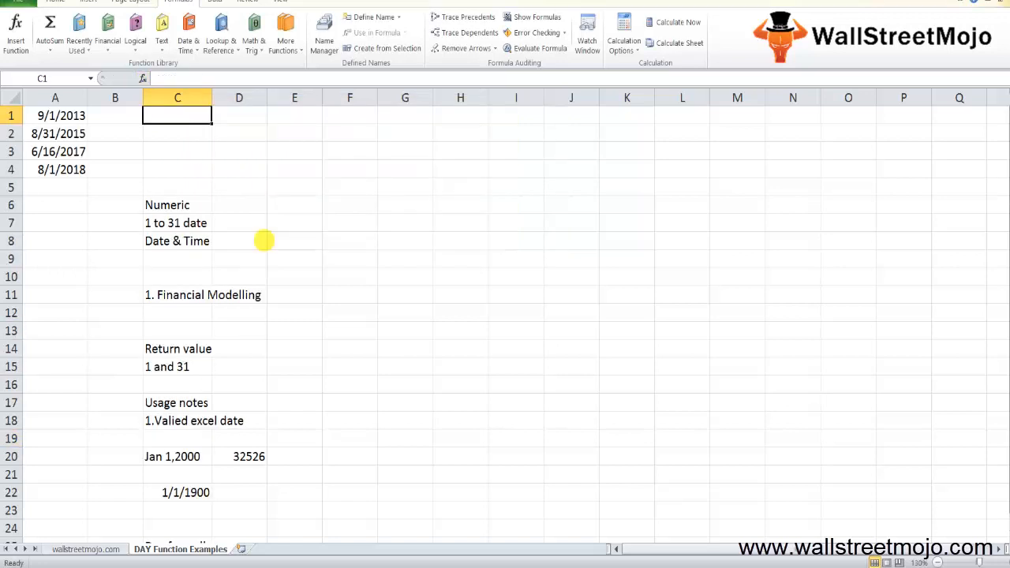
key("Left")
key("Left")
key("shift+Down")
key("shift+Down")
key("shift+Down")
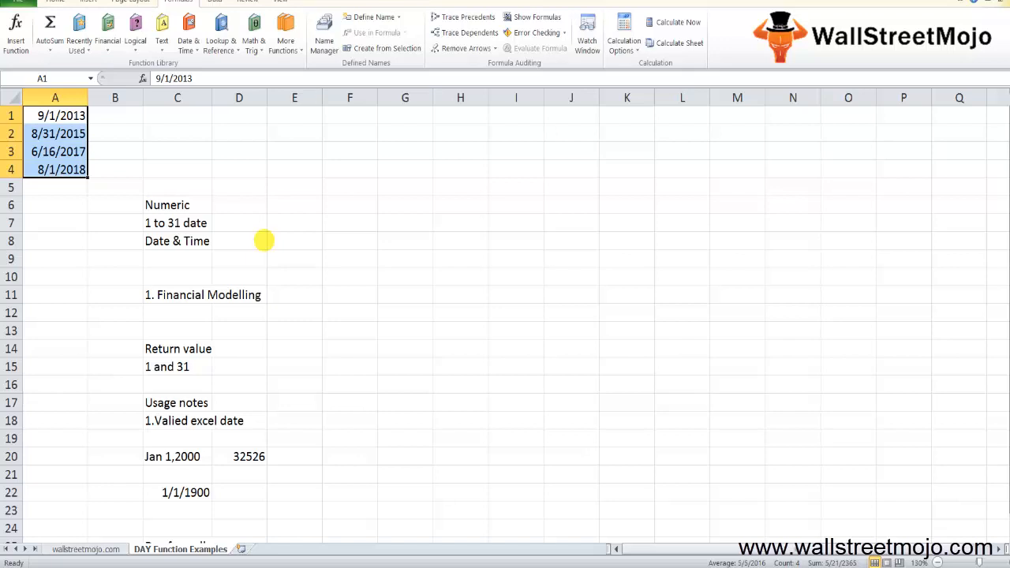
- Enter the formula =DAY(A1) in cell B1 beside the first date
key("Right")
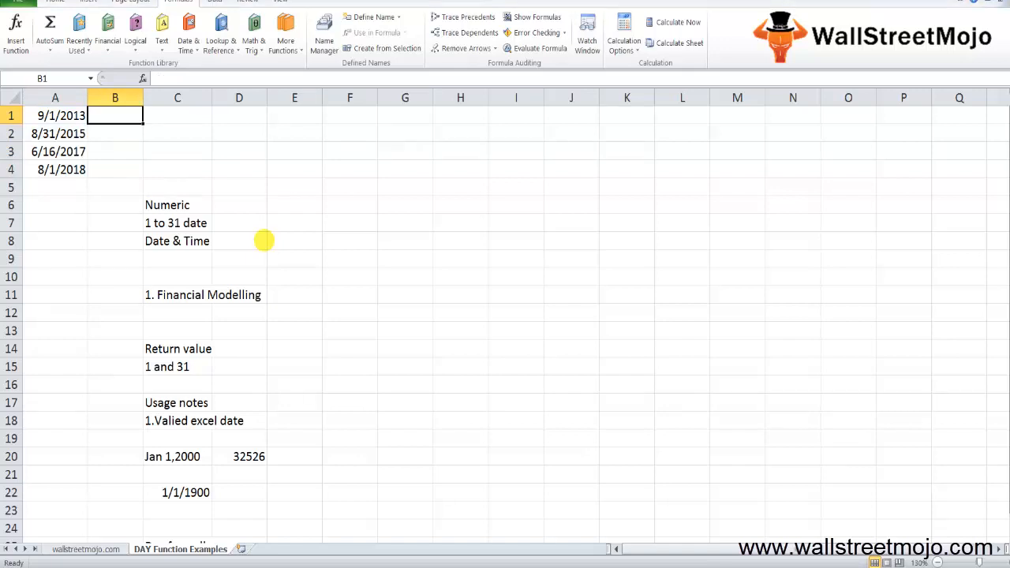
key("Left")
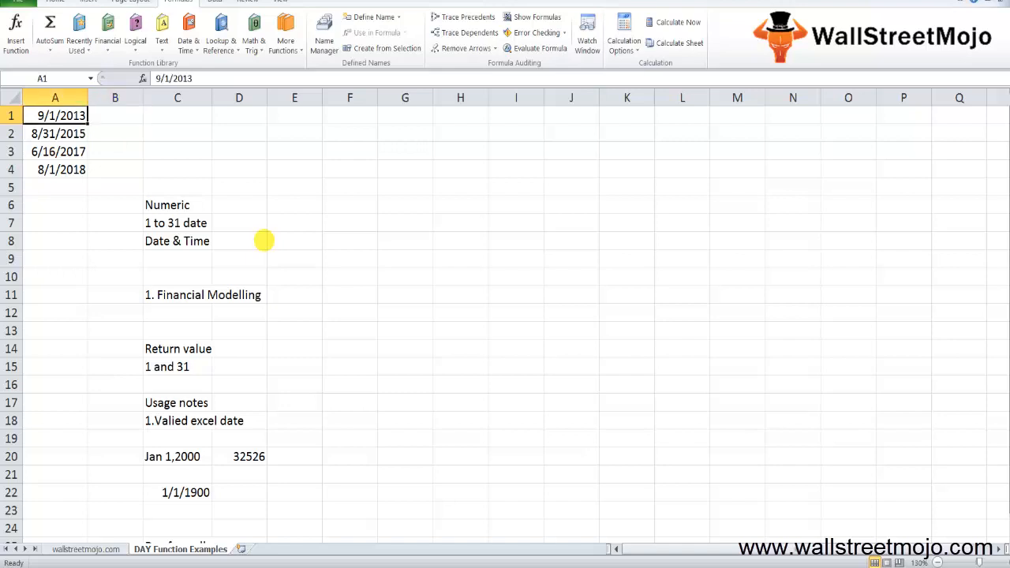
key("Right")
type("=day")
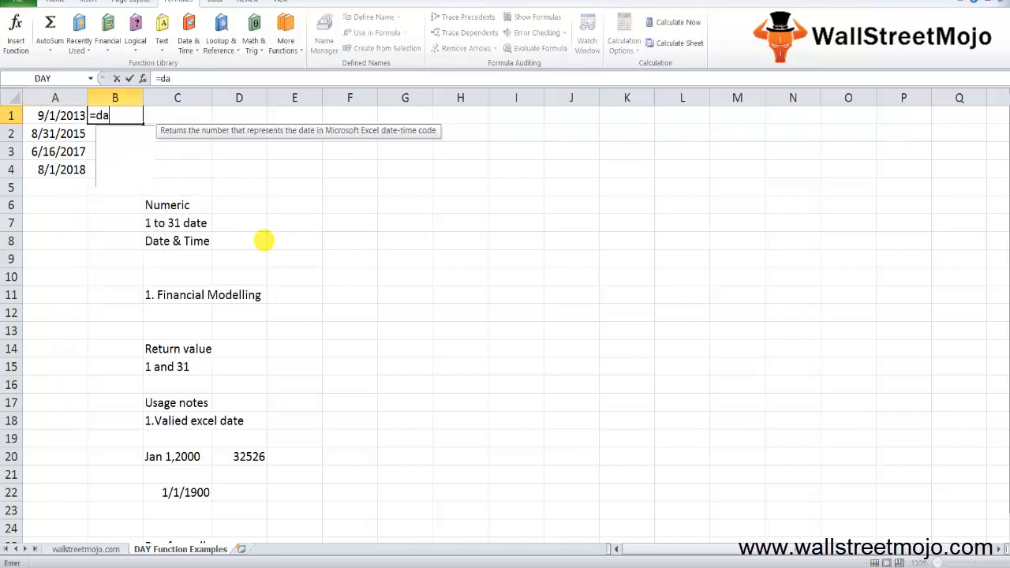
key("Tab")
key("Left")
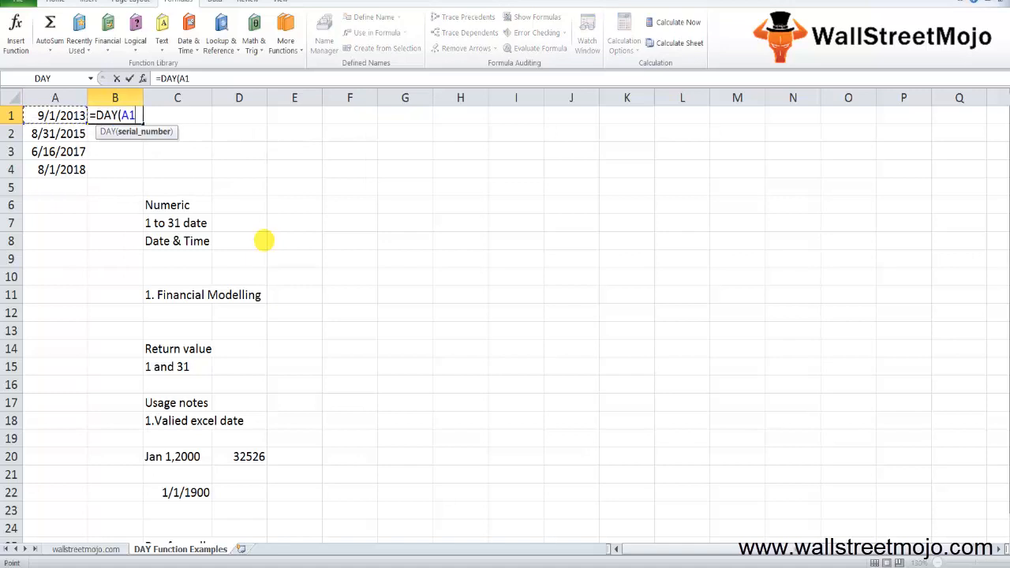
type(")")
key("ctrl+Return")
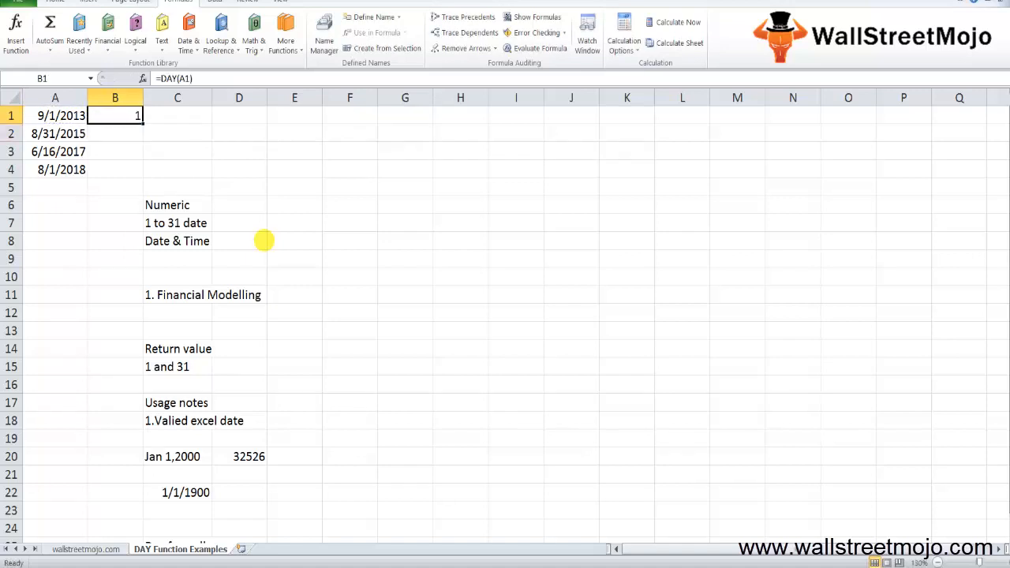
- Fill the DAY formula from B1 down through B4
key("Down")
key("Left")
key("Right")
key("Up")
key("shift+Down")
key("shift+Down")
key("shift+Down")
key("ctrl+d")
- Check the cell reference used by each DAY formula in B1:B4
key("Down")
key("F2")
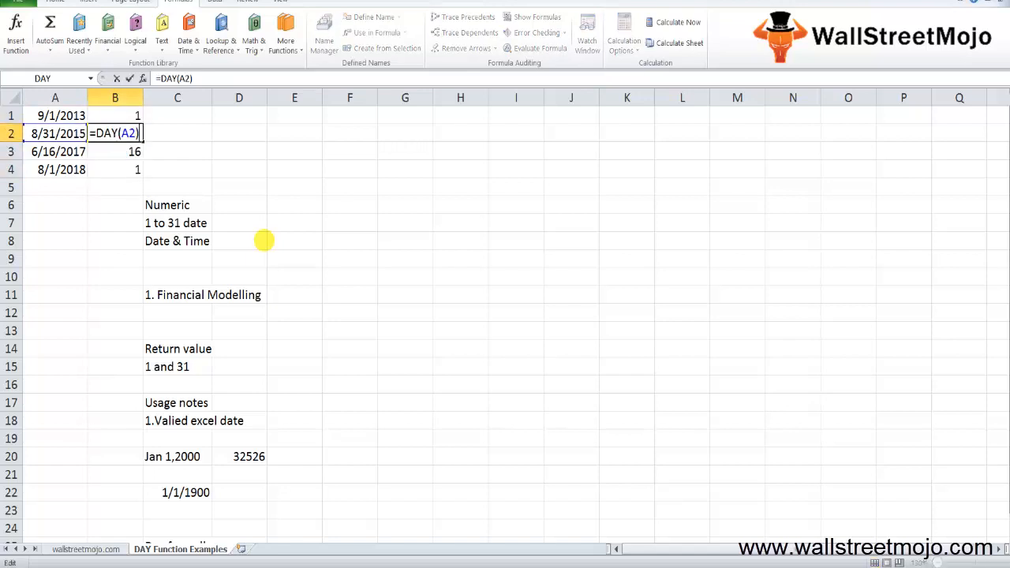
key("Return")
key("F2")
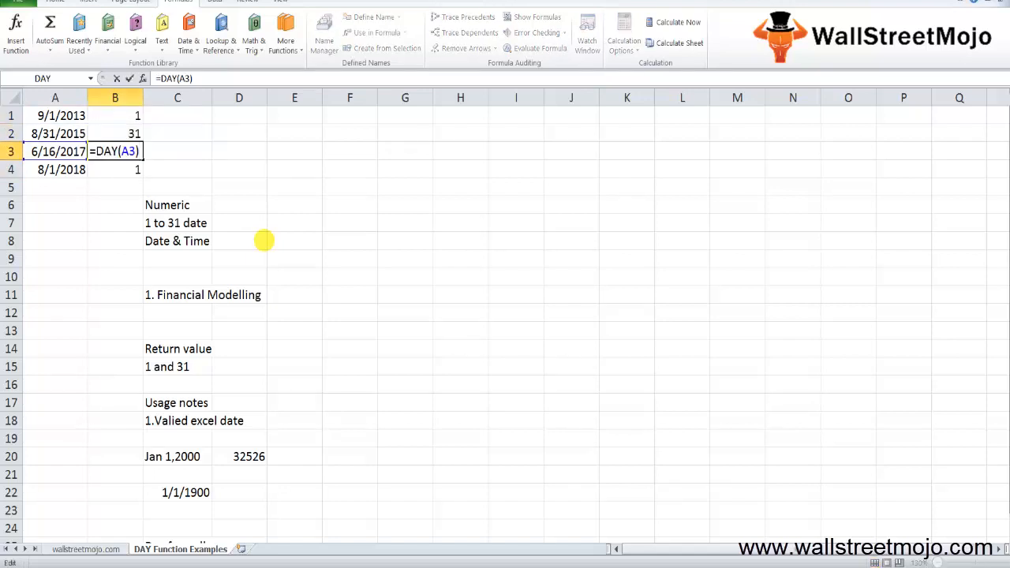
key("Return")
key("F2")
key("Escape")
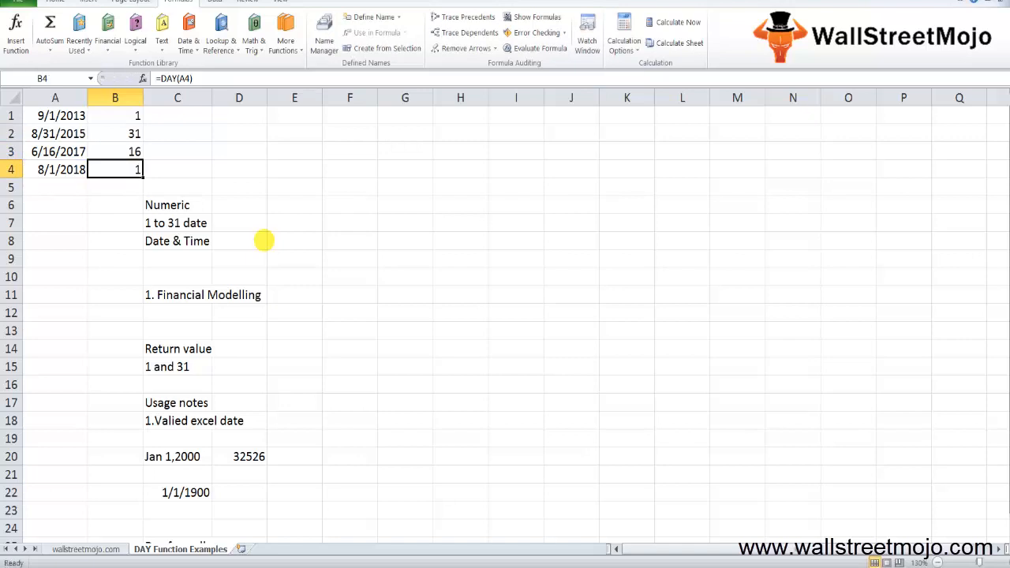
key("Up")
key("F2")
key("Escape")
key("Up")
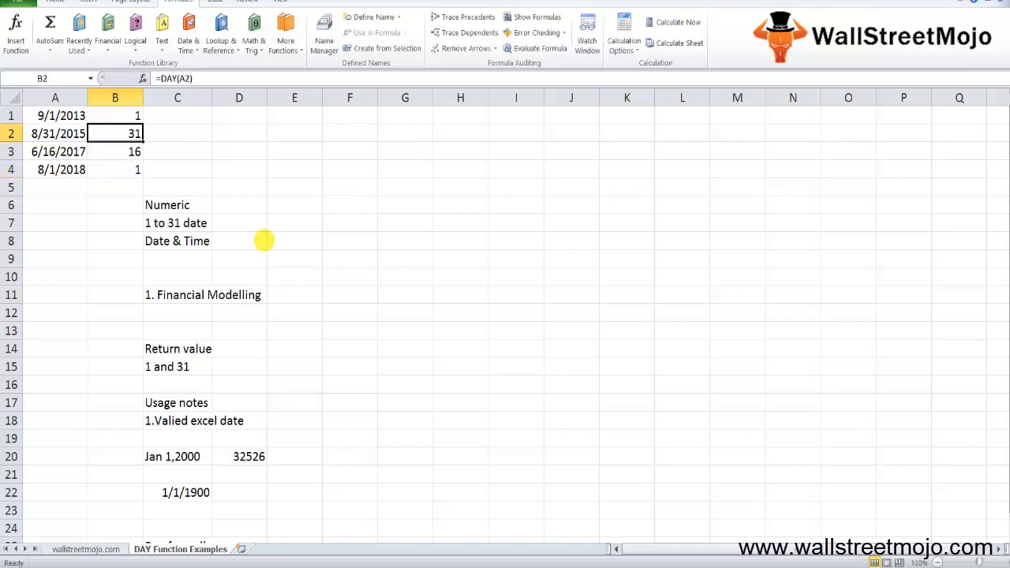
key("F2")
key("Escape")
key("Up")
key("F2")
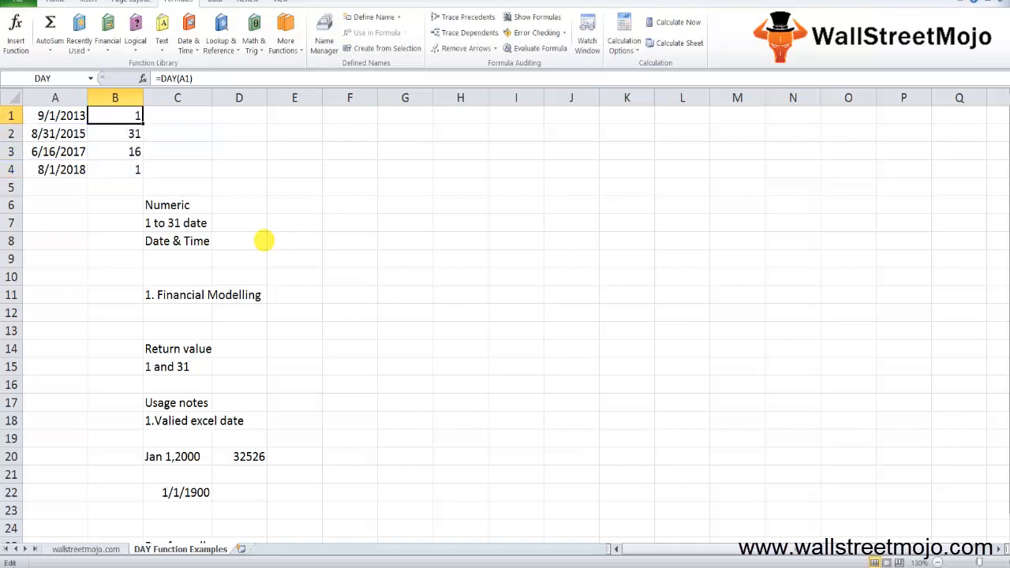
key("Escape")
key("Down")
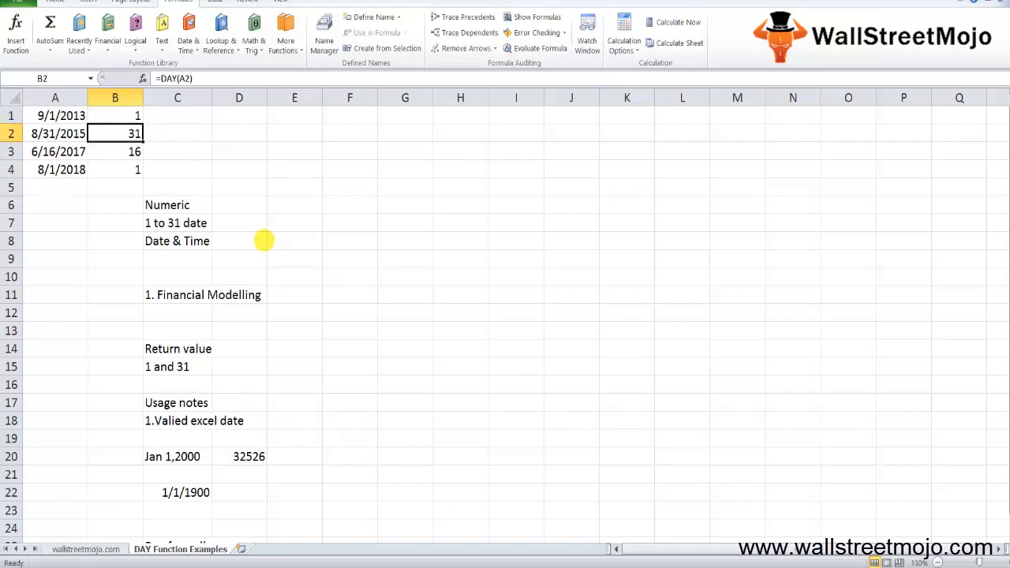
key("Down")
key("Down")
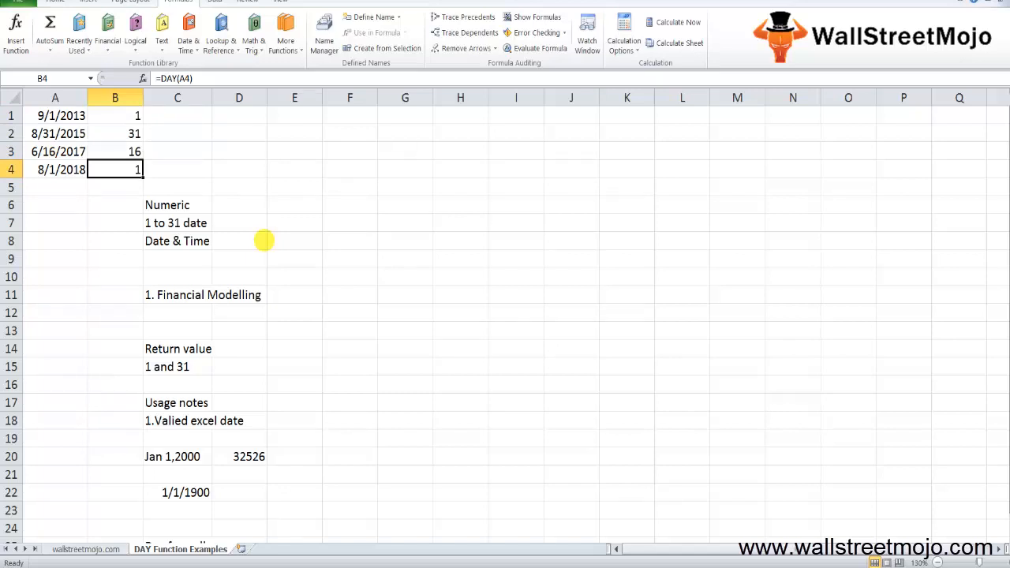
- Enter the formula =DAY("31/12/2017") in cell B5, using a text date as the argument
key("Down")
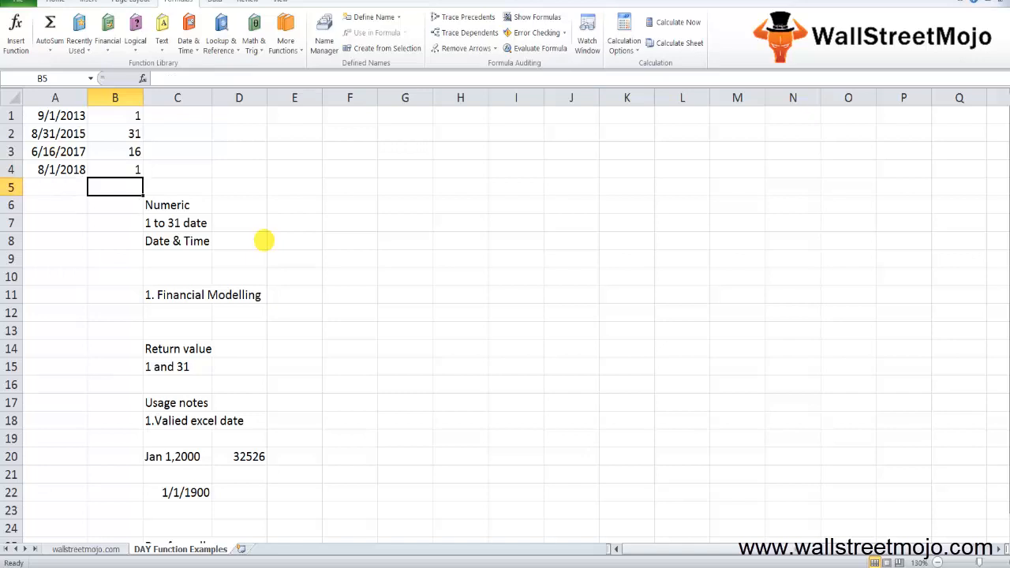
key("Up")
key("Down")
type("=DAY(")
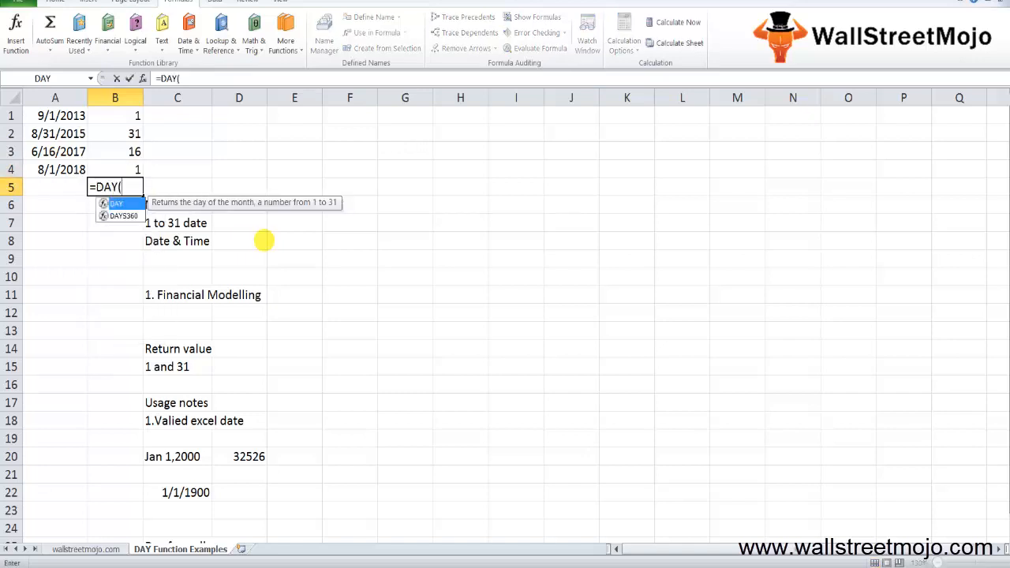
type("\"")
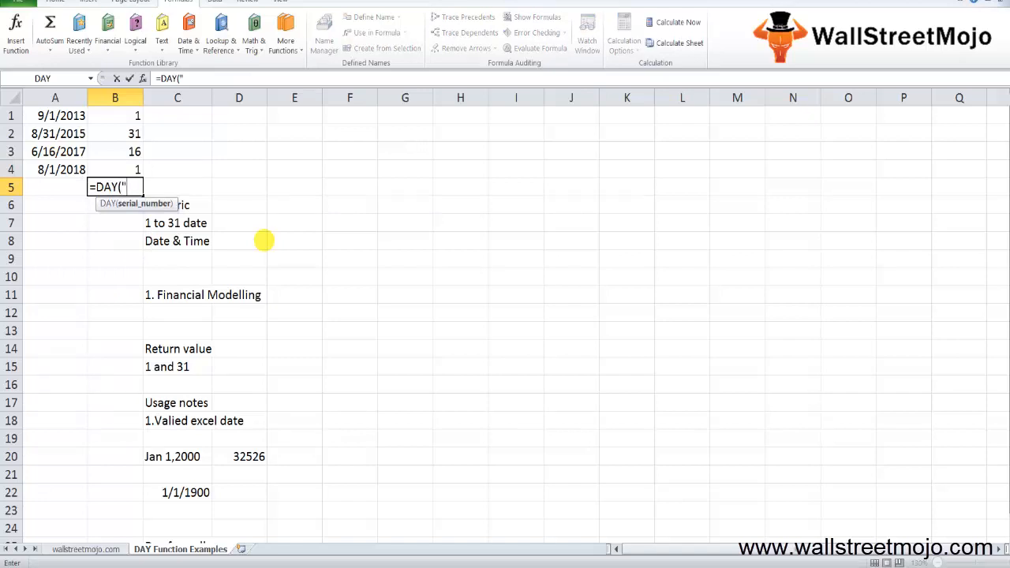
type("31/12/2017")
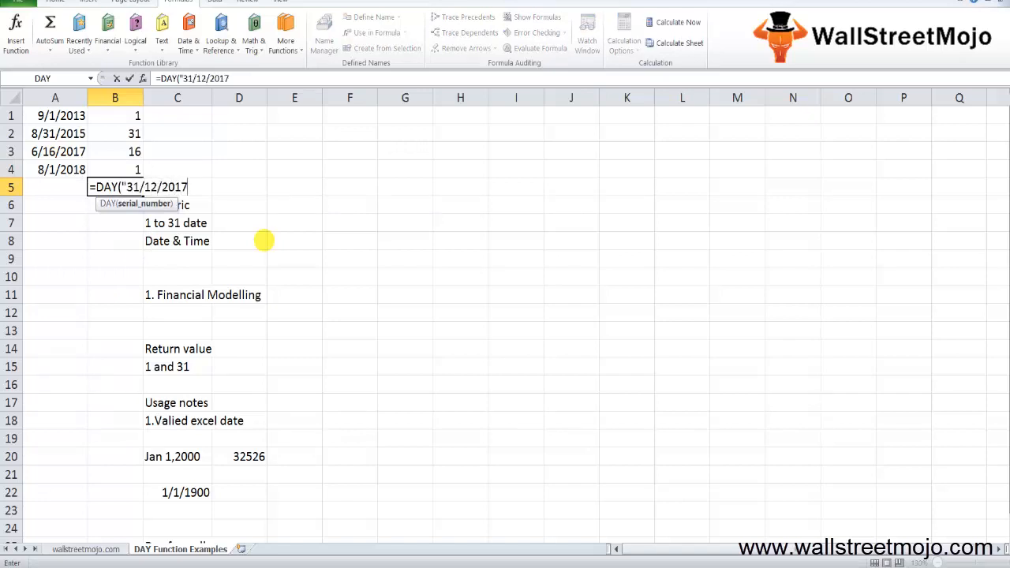
type("\")")
key("Return")
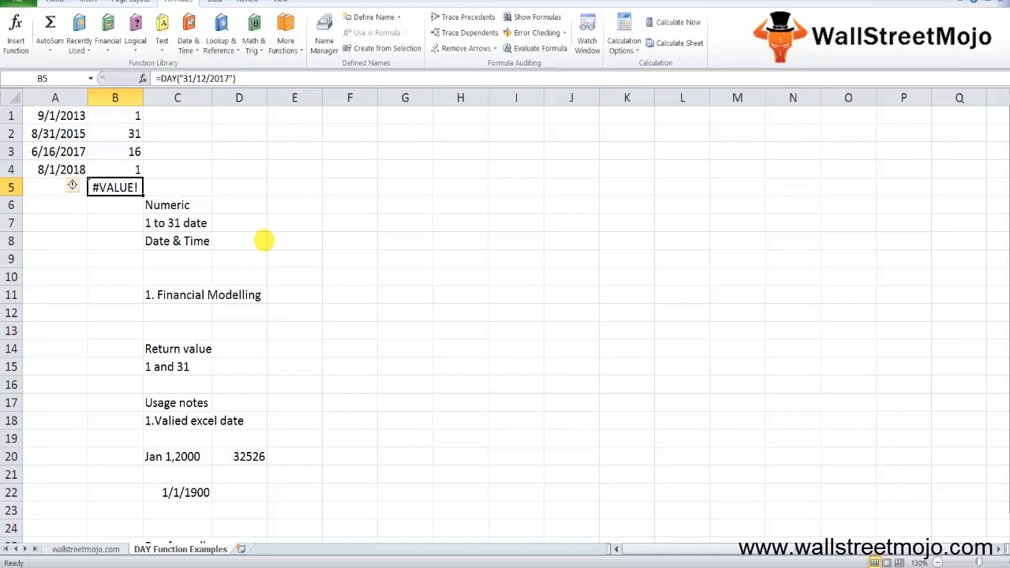
- Enter "Getting series of dates by year" in cell C27 under the "Day formulla" heading
scroll(359, 453, "down", 8)
left_click(359, 455)
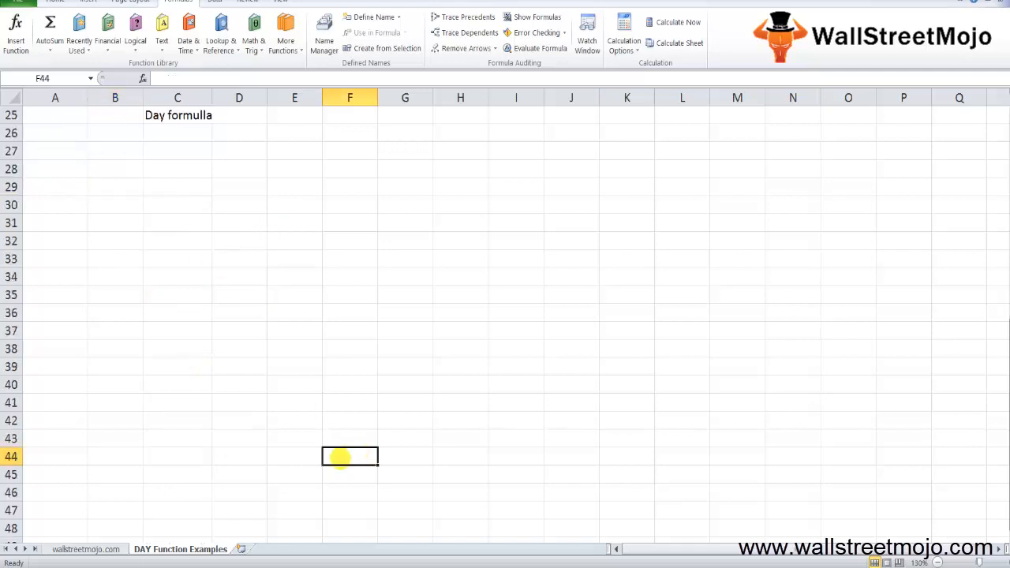
left_click(167, 155)
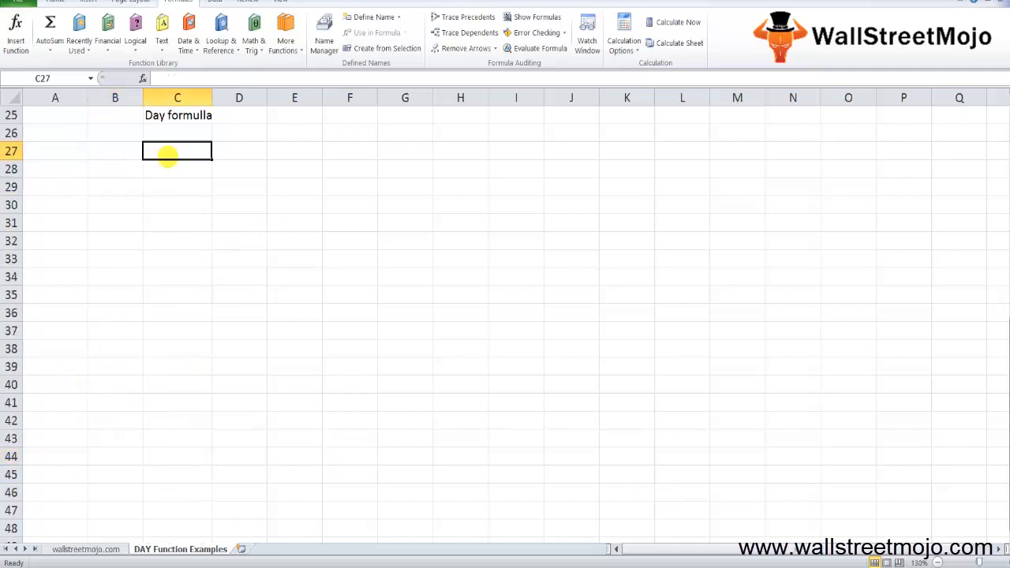
type("1.")
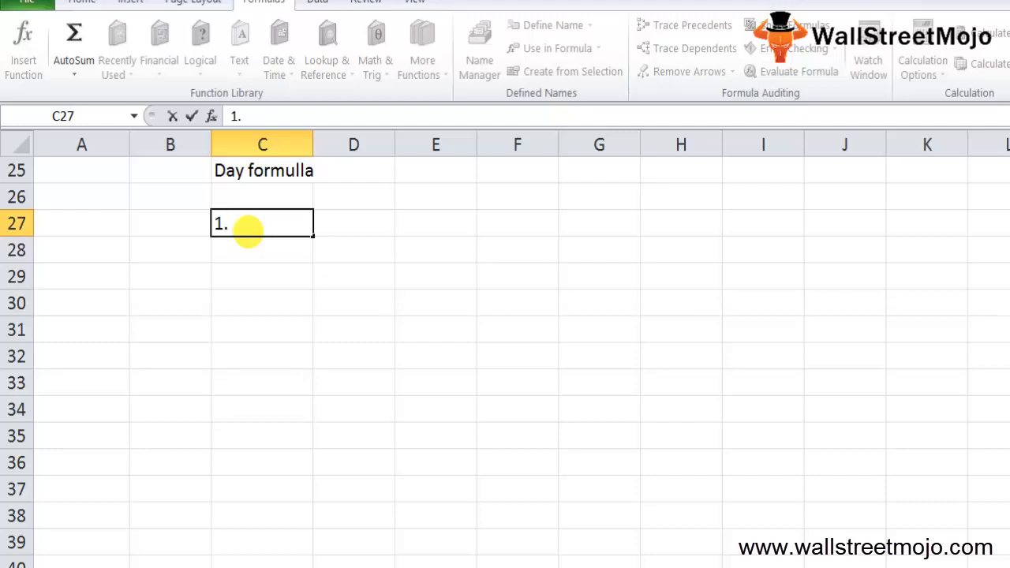
key("BackSpace")
key("BackSpace")
type("Getting s")
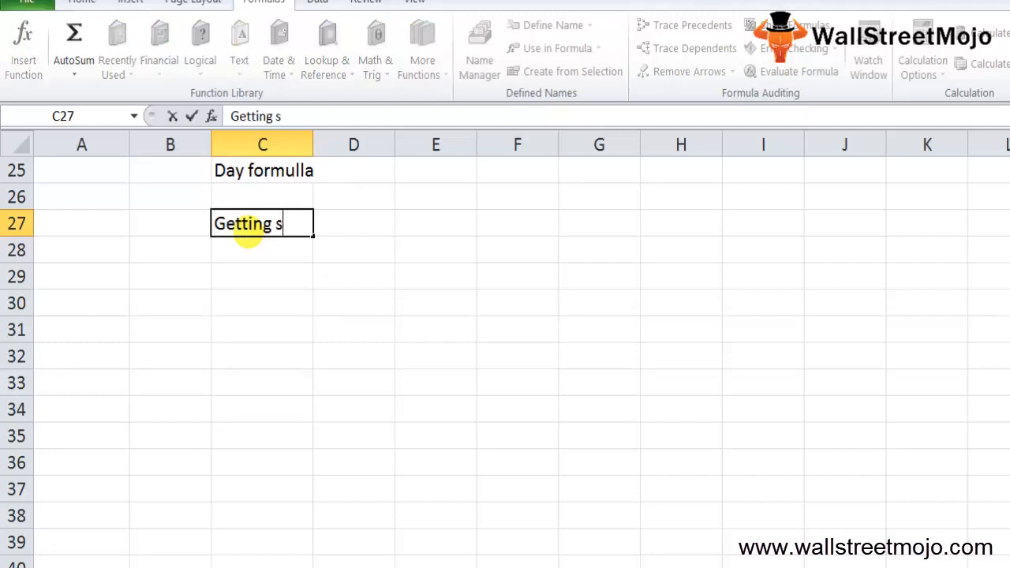
type("eries o")
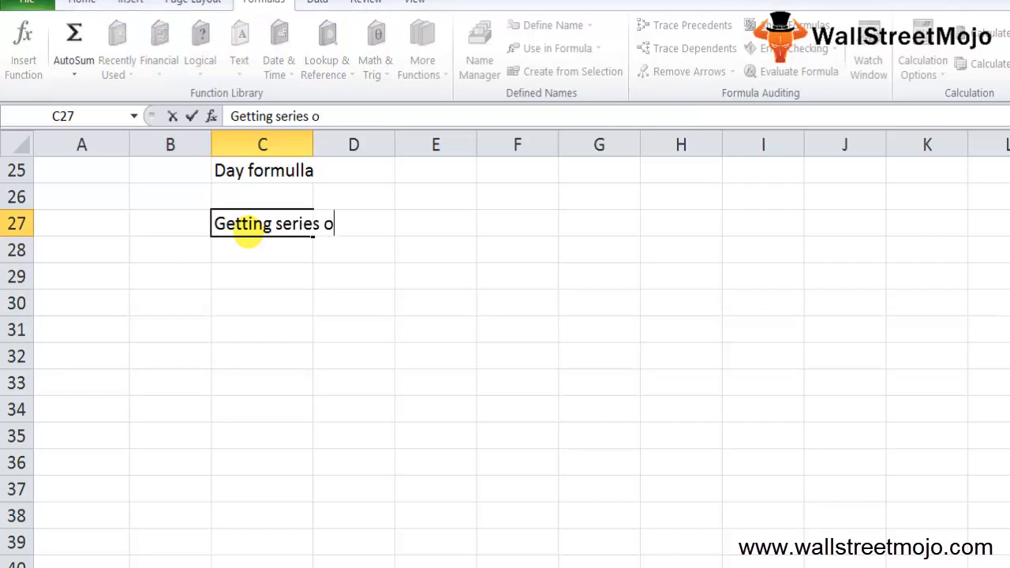
type("f dates by ye")
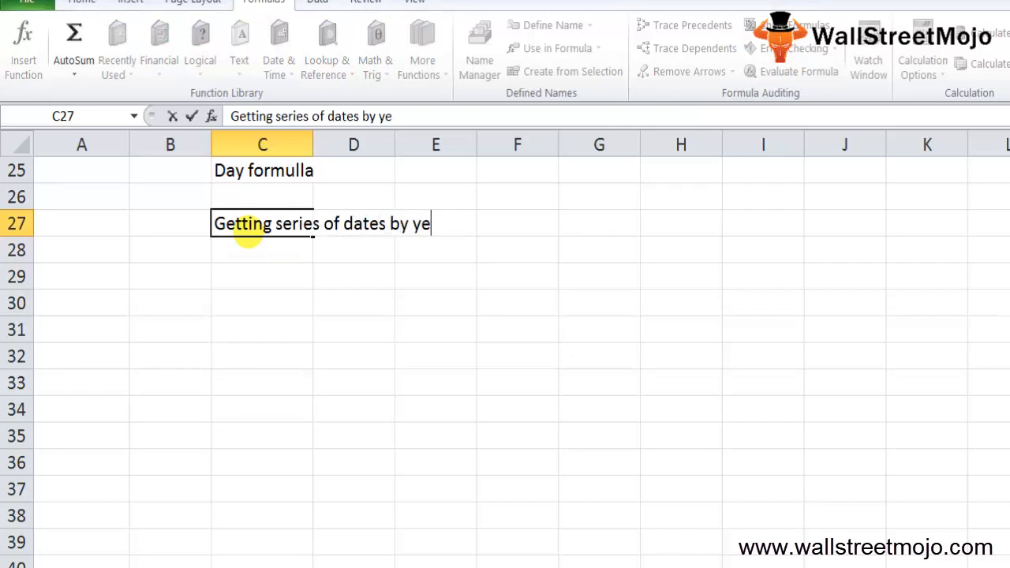
type("ar")
key("Return")
- Enter "adding years to date" in cell C28
type("adding years")
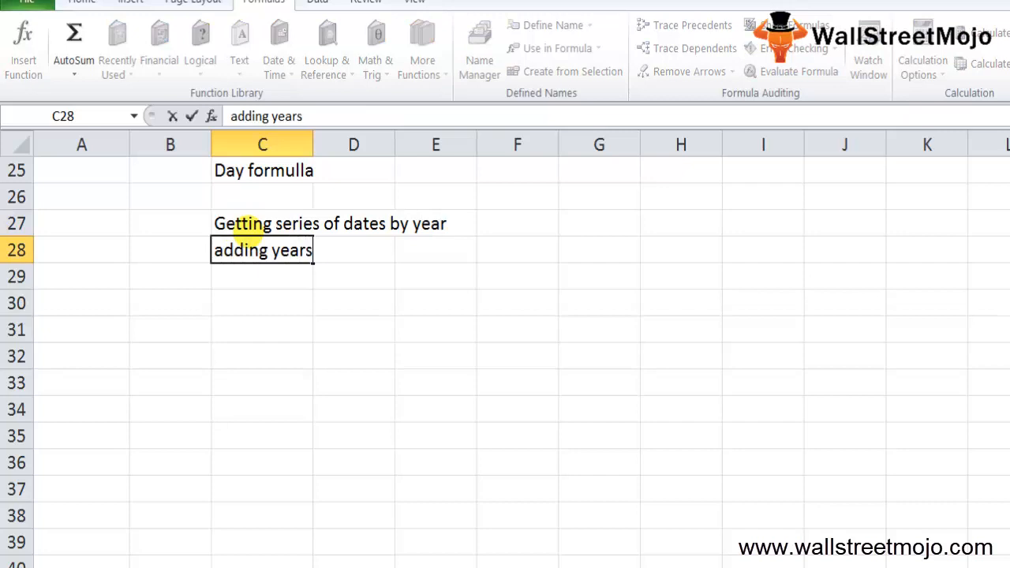
type(" to dat")
key("BackSpace")
key("BackSpace")
type("to date")
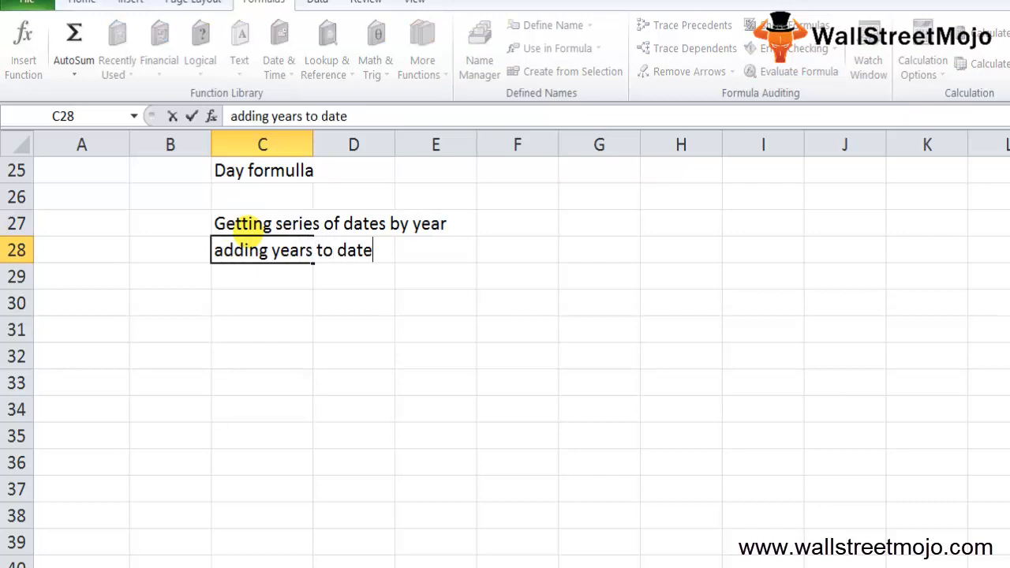
key("Return")
- Enter "series of dates by month" in cell C29
type("series")
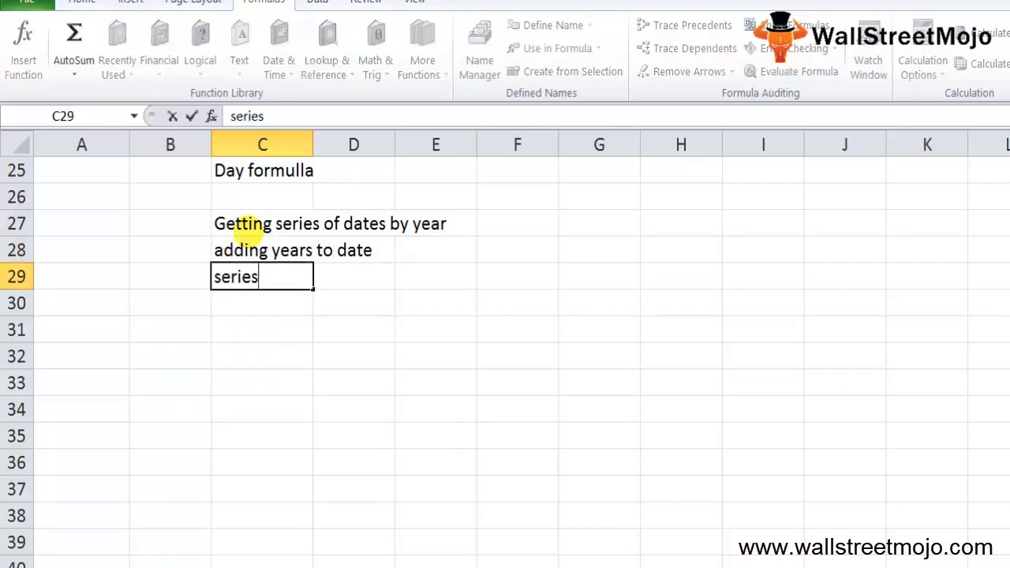
type(" of dates by m")
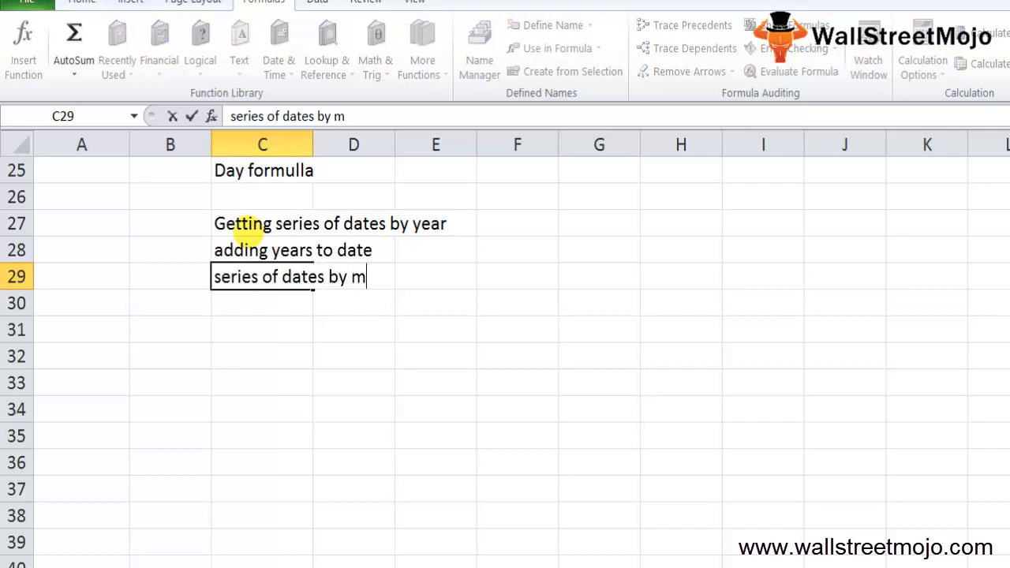
type("onth")
key("Return")
- Enter "a dat from the date" in cell C30 as the next DAY function use
type("a ")
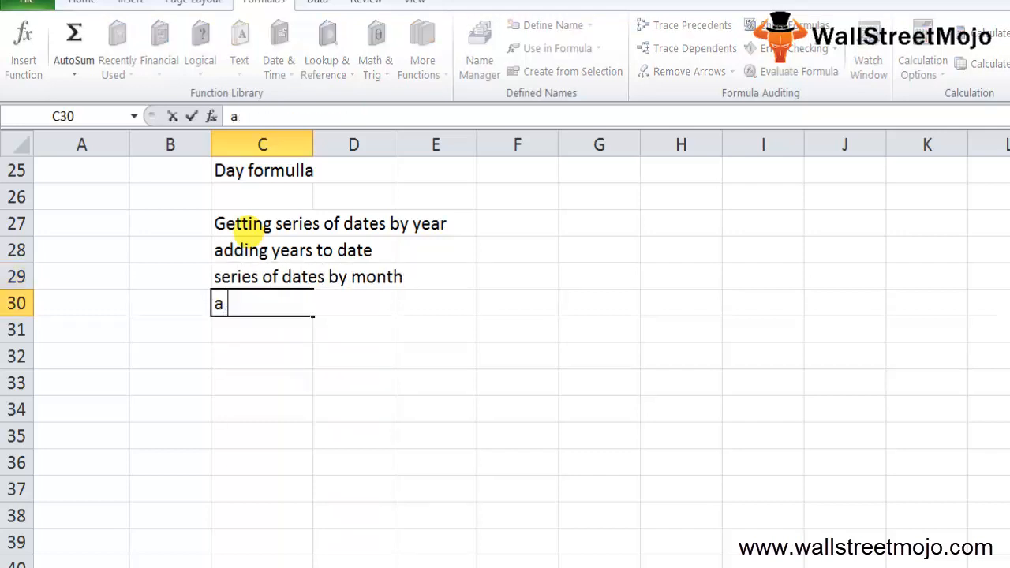
type("dat from the")
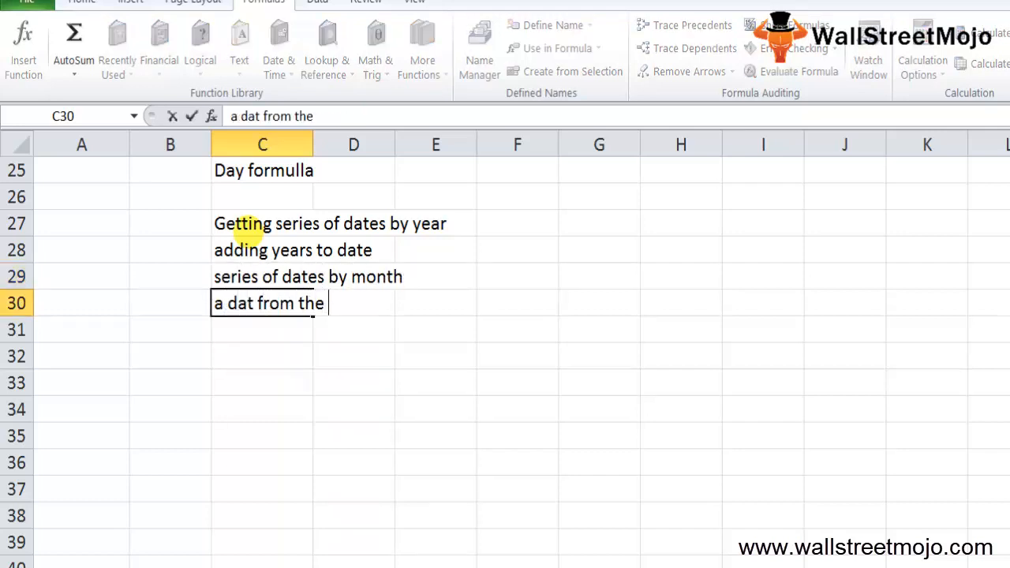
type(" s")
key("BackSpace")
type("date")
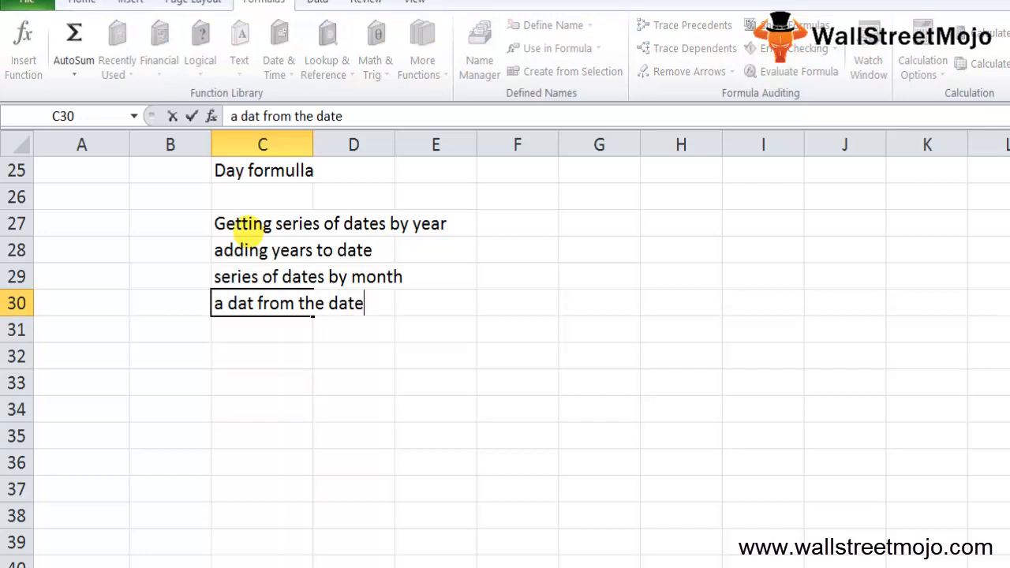
key("Return")
- Enter "Adding days to specific date" in cell C31
type("Adding dats")
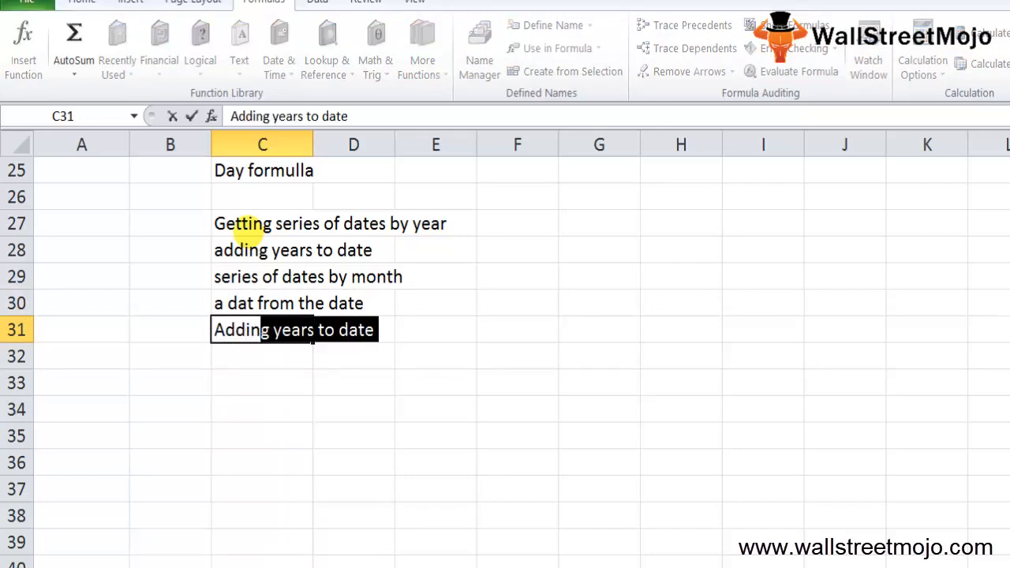
key("BackSpace")
key("BackSpace")
type("ys to ")
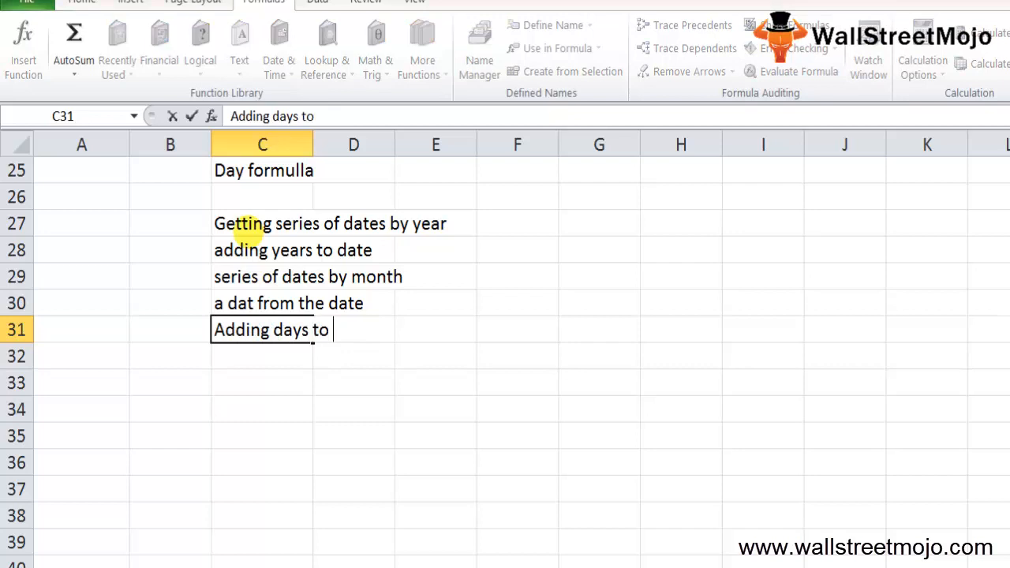
type("specific da")
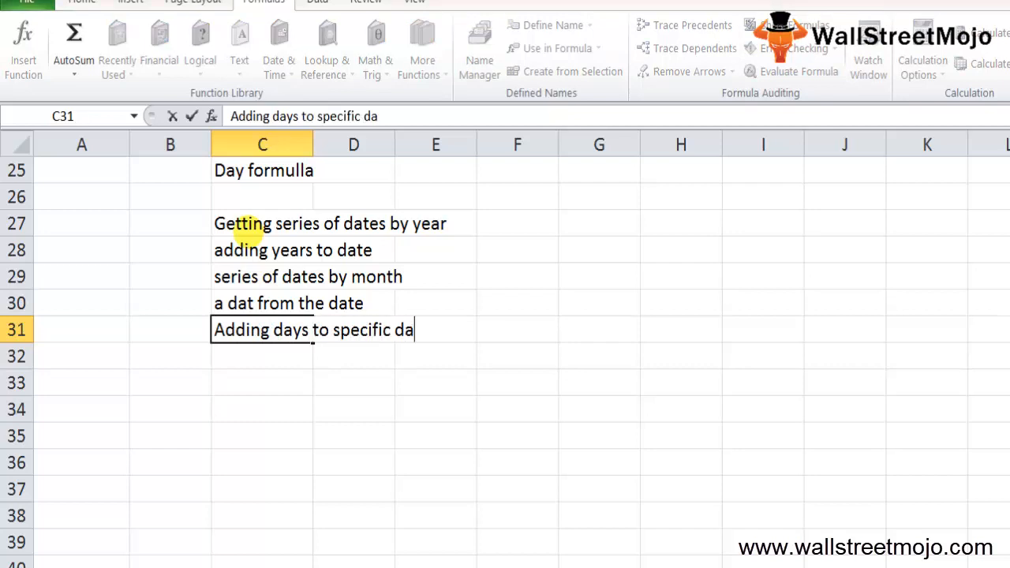
type("te")
key("Return")
- Enter "Getting the first day of the month" in cell C32
type("Gettin")
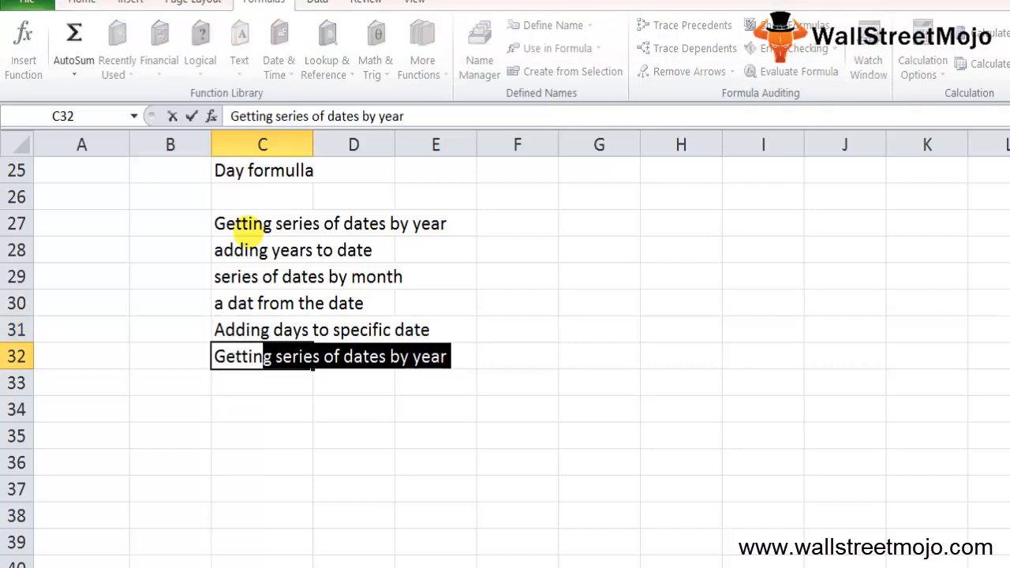
type("g the first dat of")
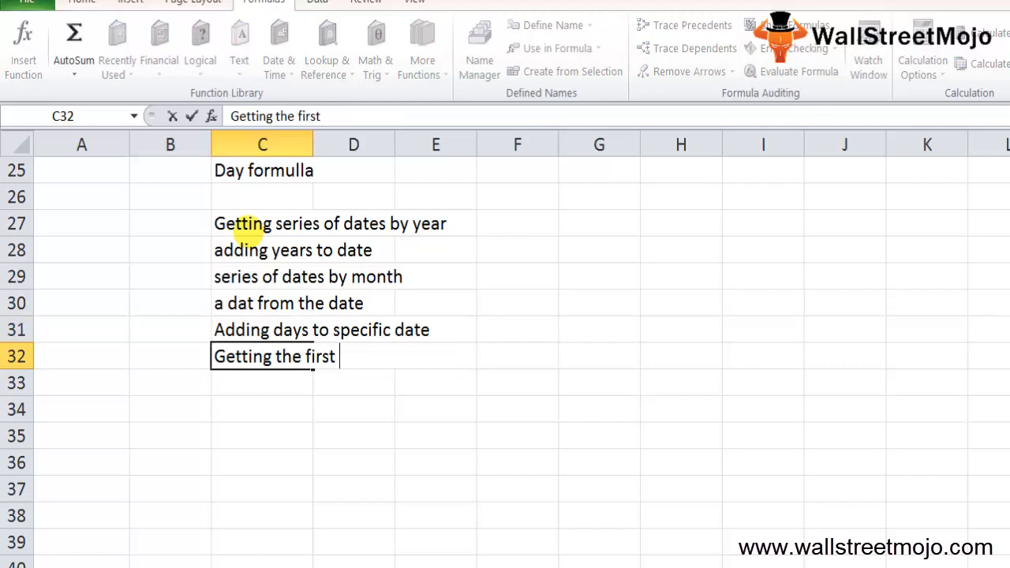
key("BackSpace")
key("BackSpace")
key("BackSpace")
key("BackSpace")
type("y of the mmon")
key("BackSpace")
key("BackSpace")
key("BackSpace")
type("onth")
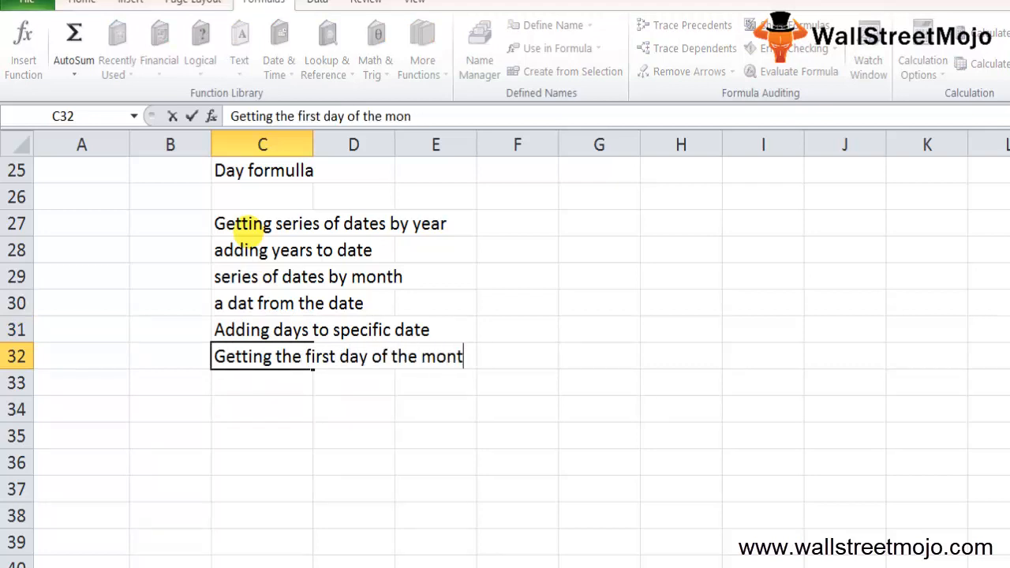
key("Return")
- Enter 1 in cell B35 and the note "1 to 31" beside it in cell C35
key("Down")
key("Down")
key("Left")
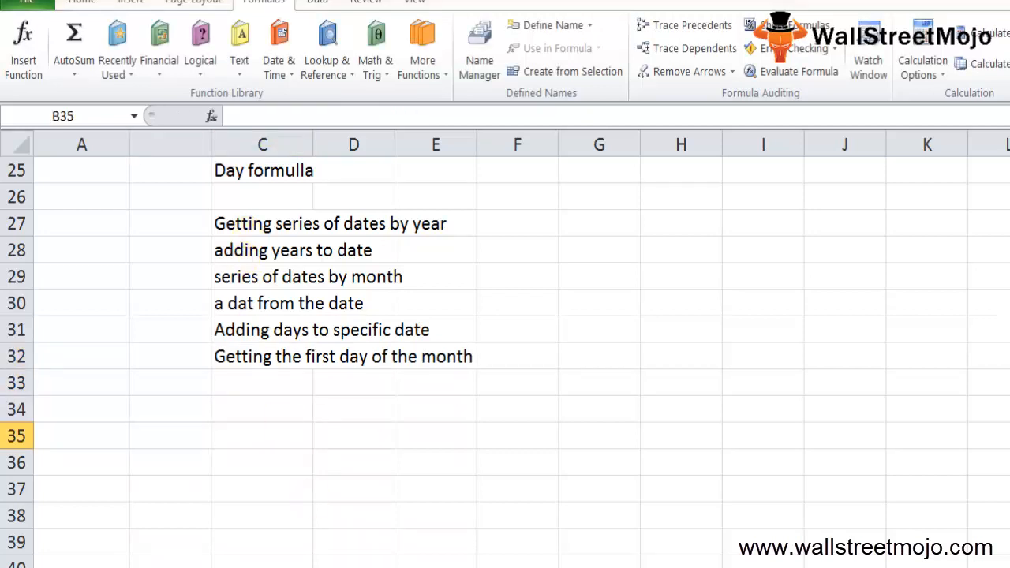
type("1.")
key("Return")
key("Up")
key("Right")
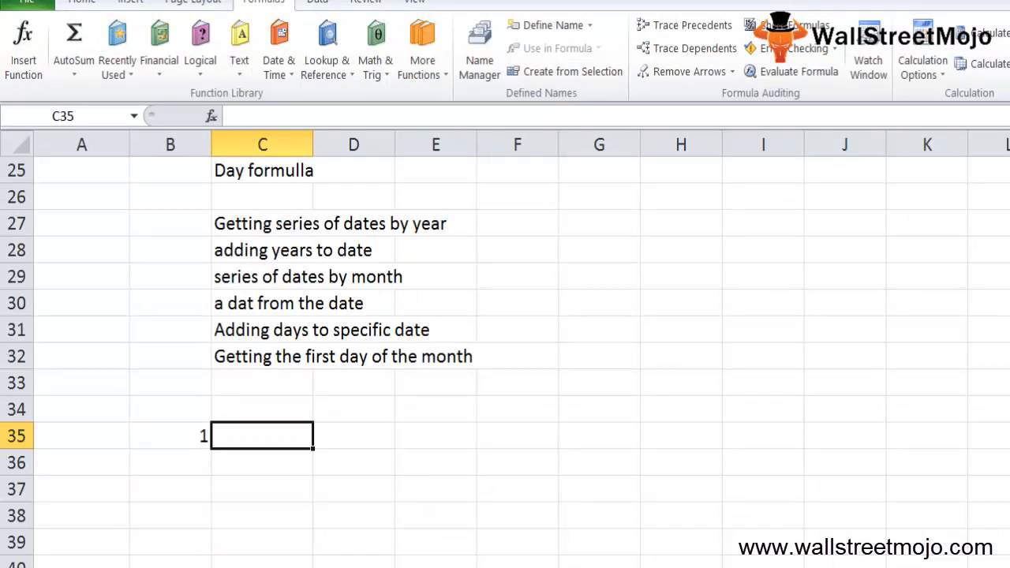
type("1 to 31")
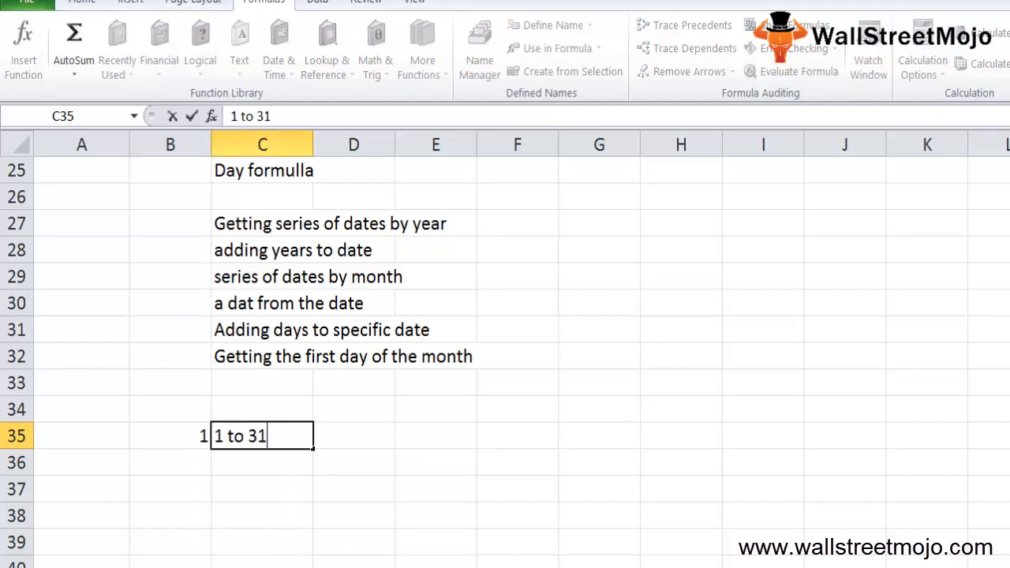
key("Return")
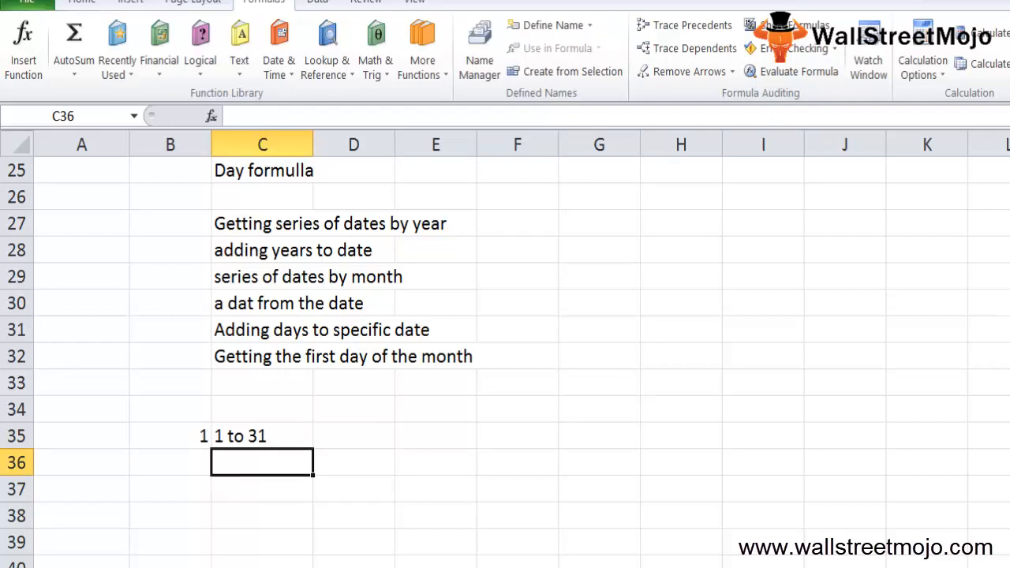
- List the error types in column C, entering "NUM" in cell C37 and "VALUE" in cell C38
key("Down")
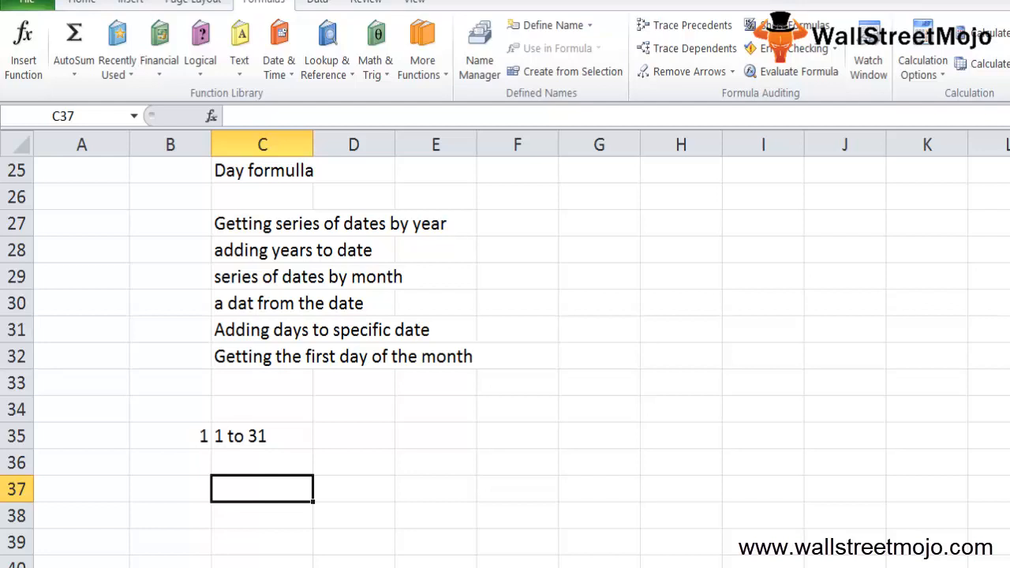
type("NUM")
key("Return")
key("Up")
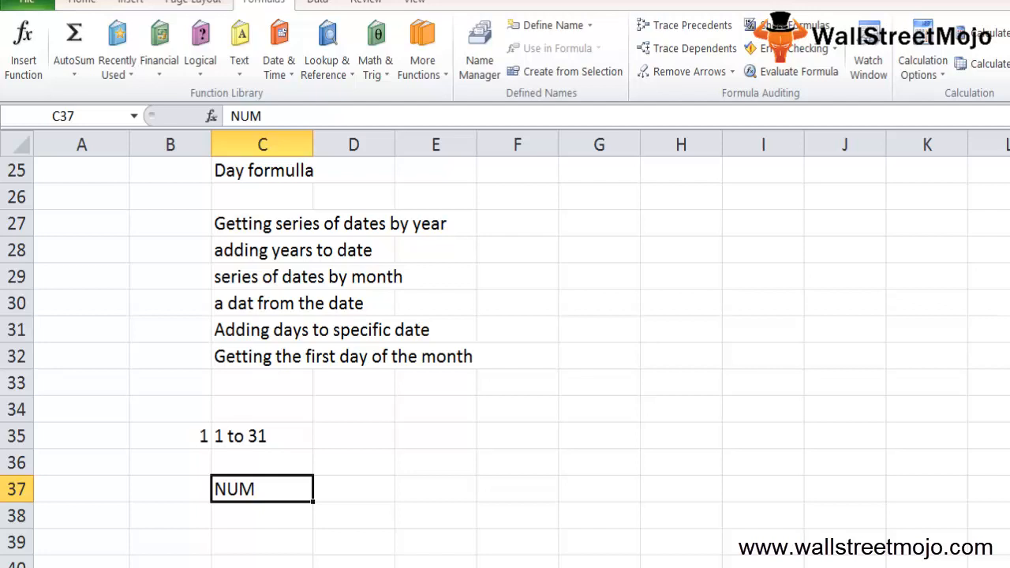
key("Down")
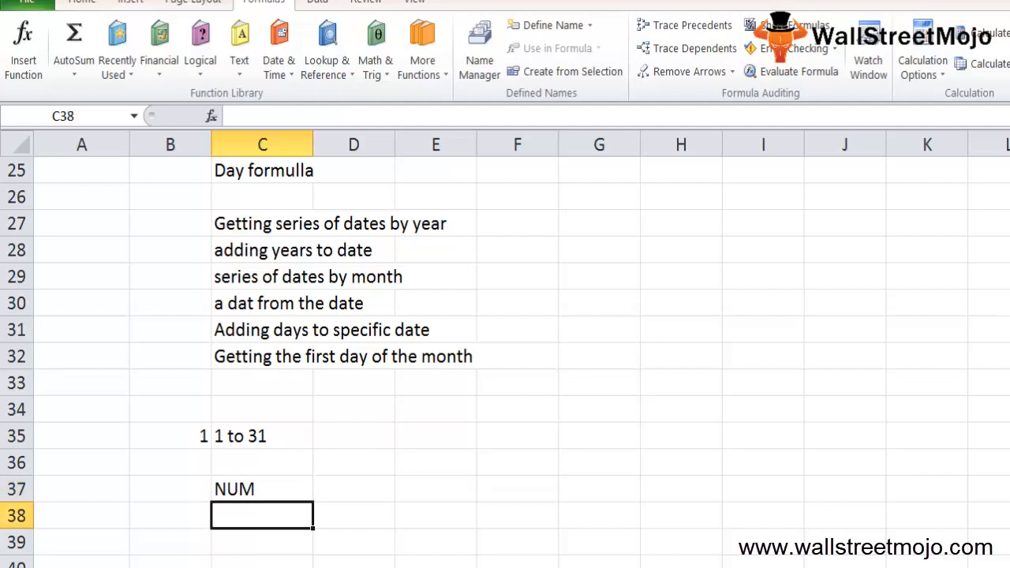
type("Value")
key("Return")
key("Up")
type("VALUE")
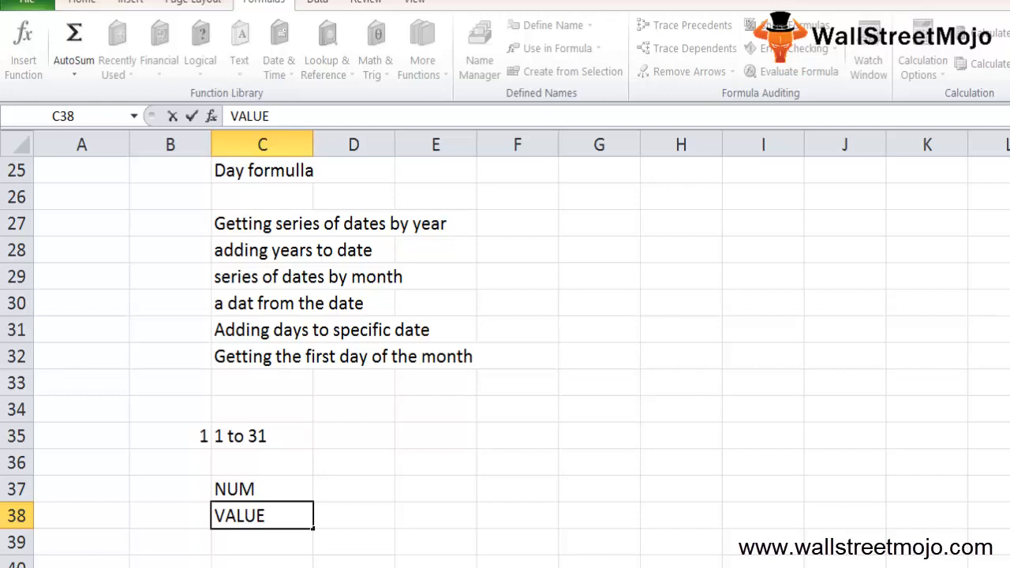
key("Return")
key("Return")
key("Return")
key("Return")
- Enter the heading "Things rem" in cell C42, below the error types
type("Things ")
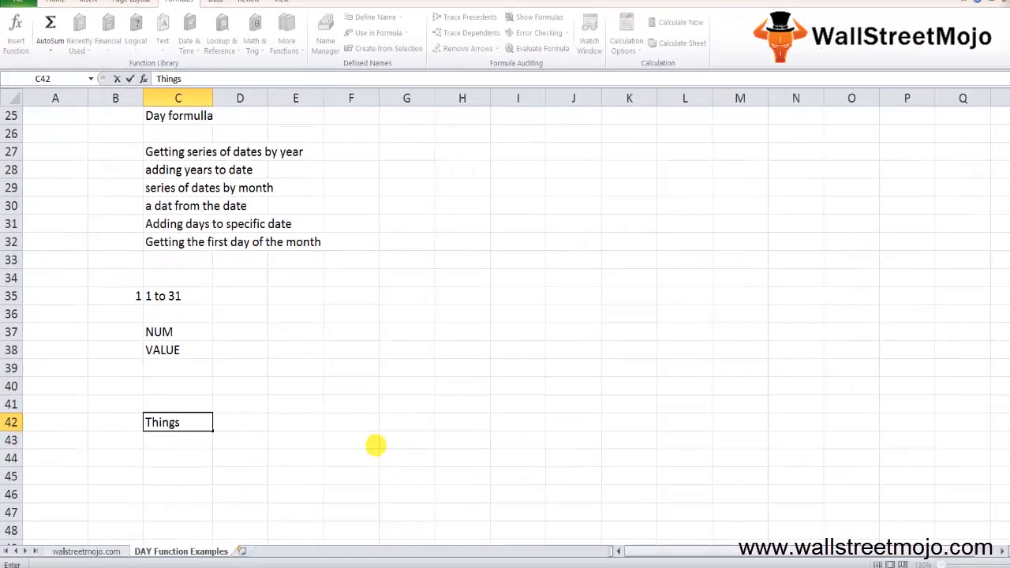
type("rem")
key("Return")
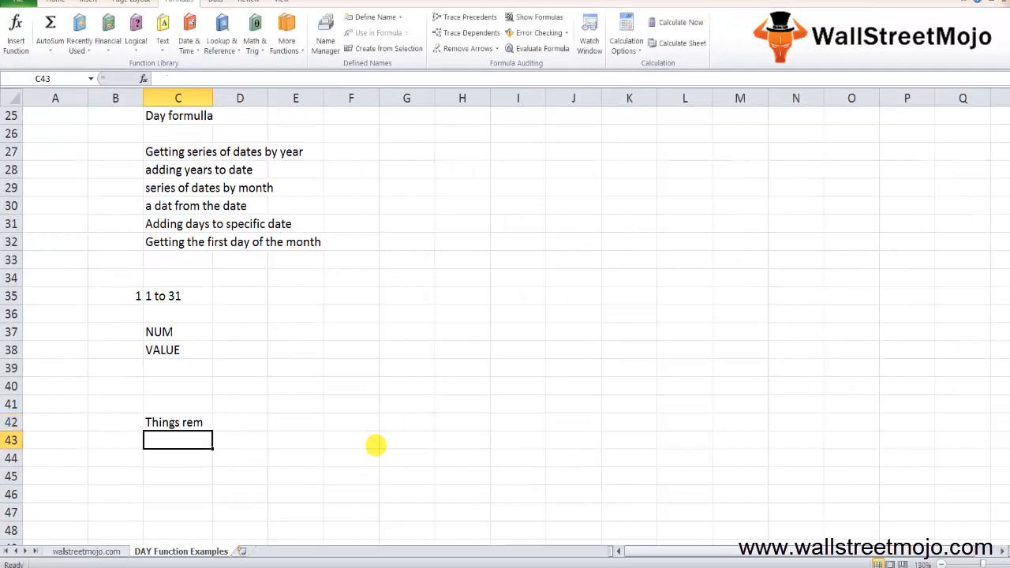
- Add the bullet "* Day of the month" in cell C43 under the "Things rem" heading
type("*")
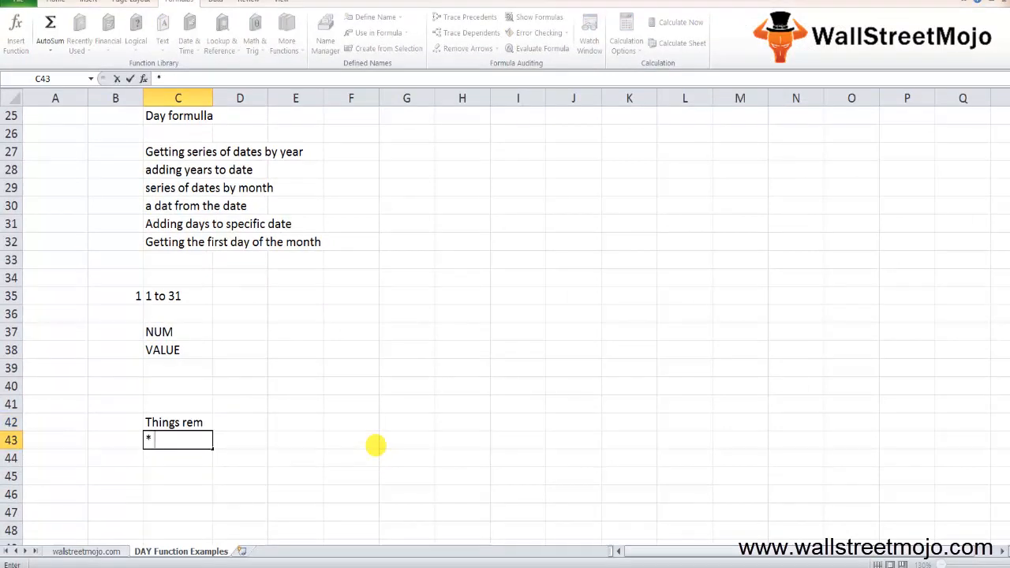
type(" Day of the month")
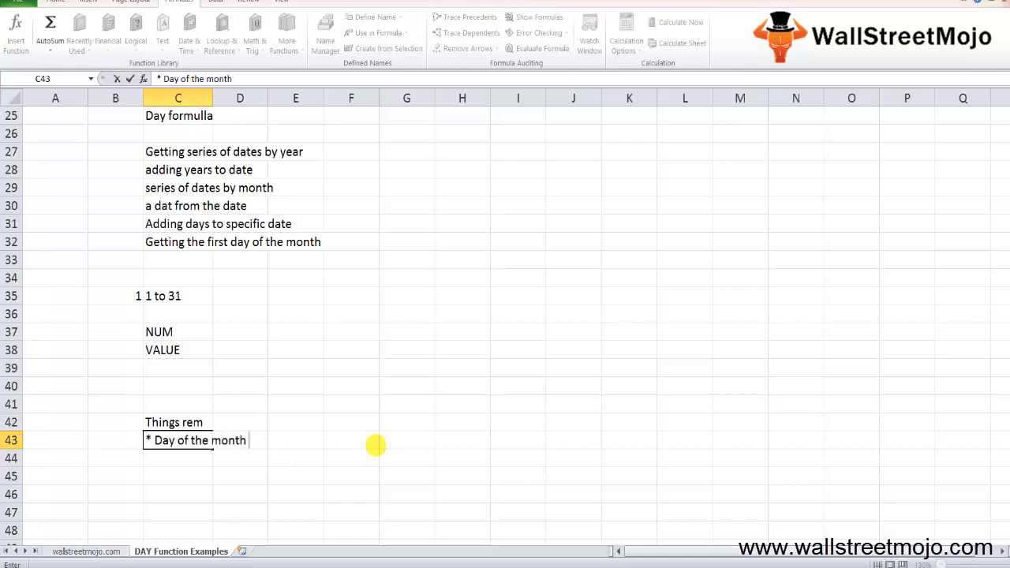
key("Return")
- Add the bullet "* Excel Worksheet VBA function" in cell C44
type("*")
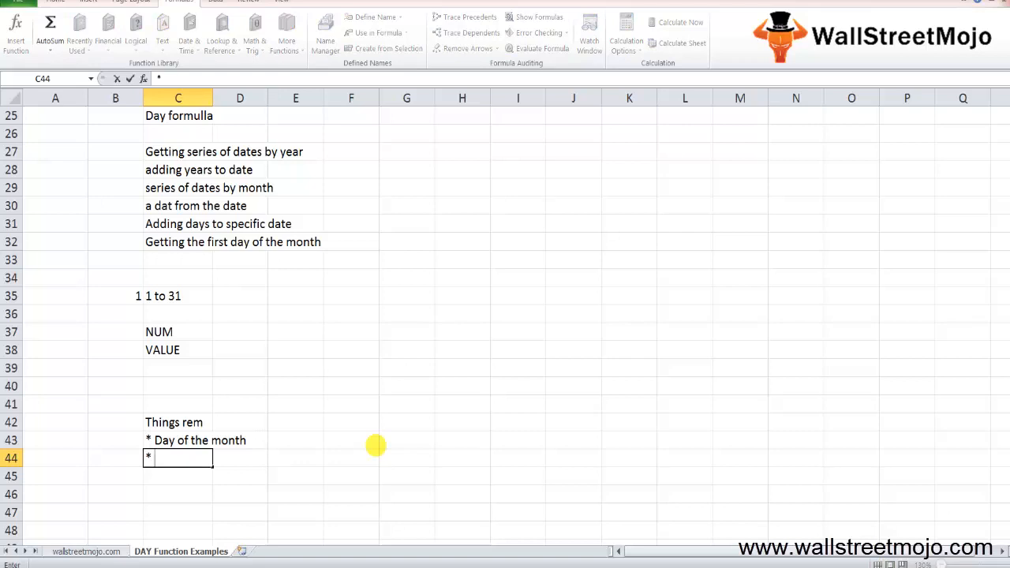
type("Excel O")
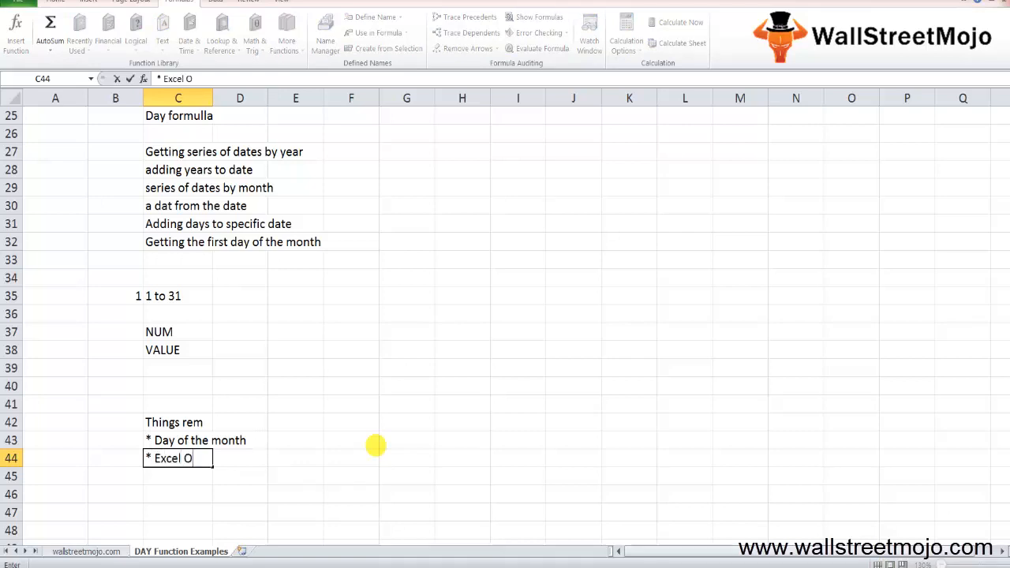
key("BackSpace")
type("Worksheet ")
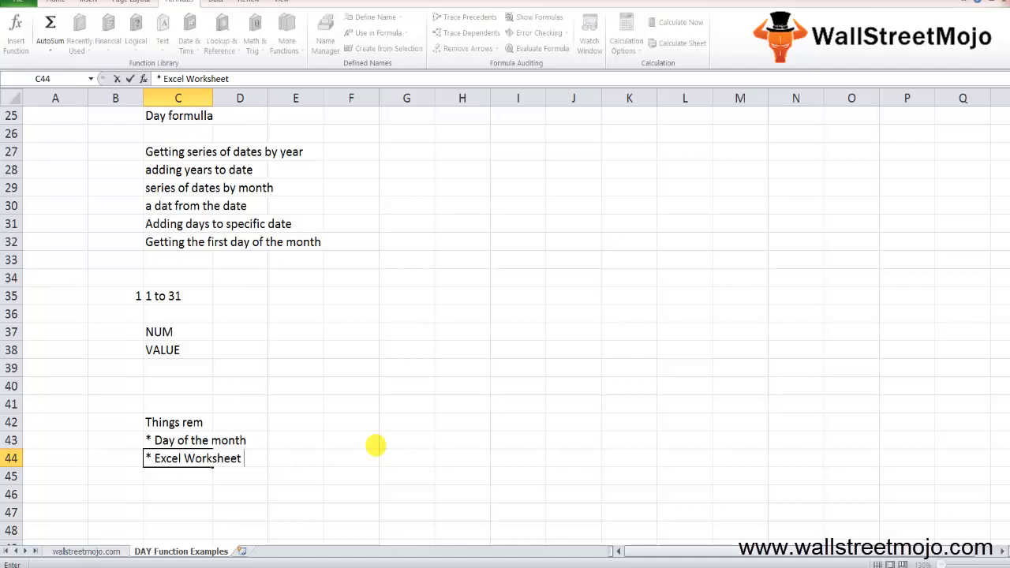
type("VBA ")
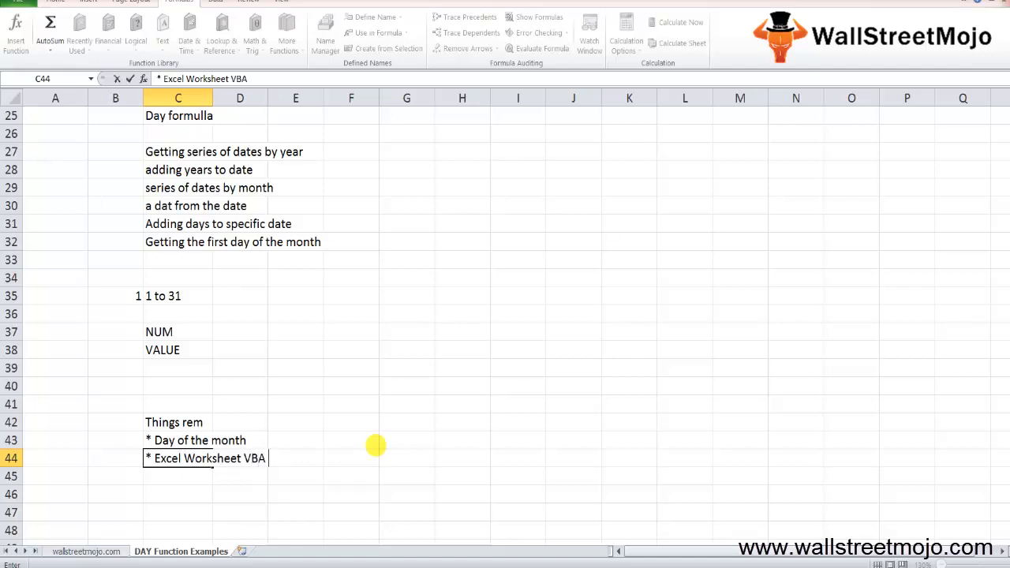
type("function")
key("Return")
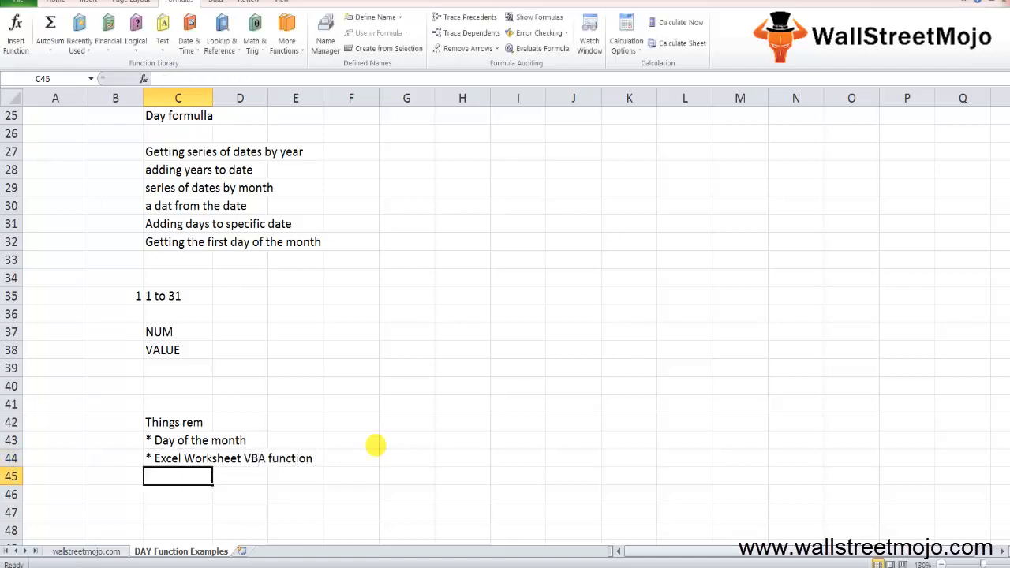
- Leave row 45 blank and add the bullet "* Date function" in cell C46
key("Return")
type("*")
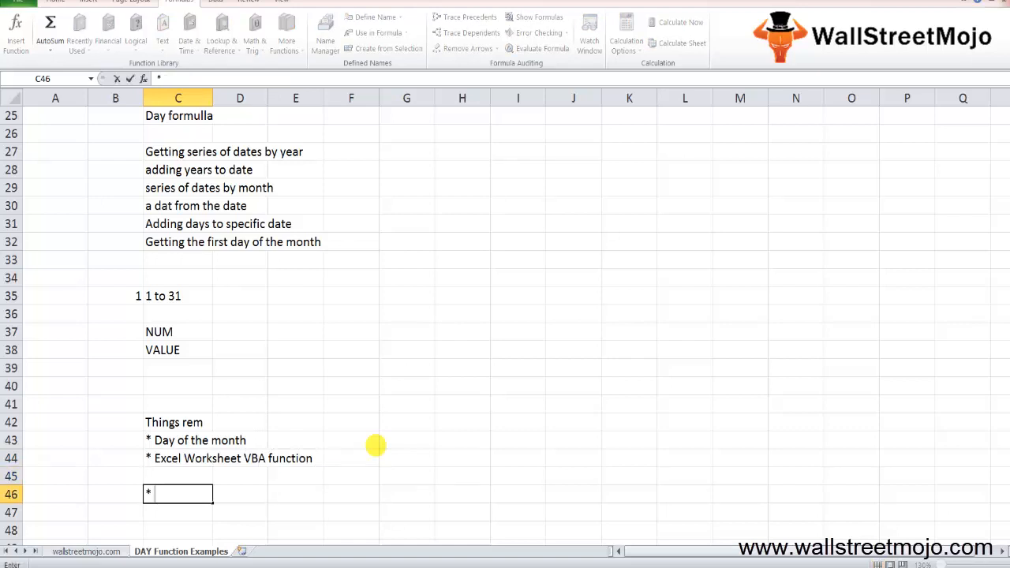
type(" Date function")
key("Return")
- Add the bullet "* Numeric value 1 to 31" in cell C47
type("*")
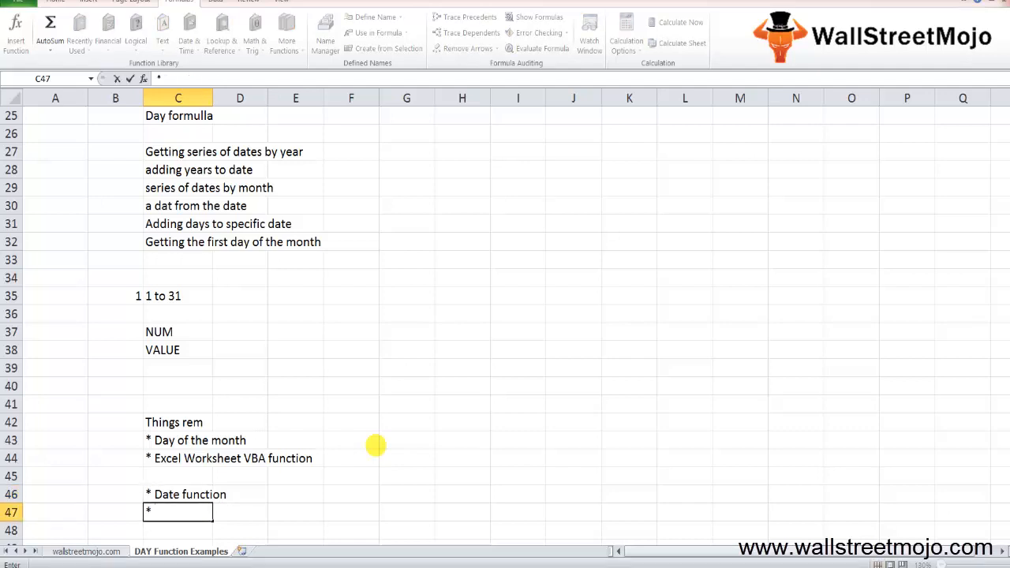
type(" Numeric va")
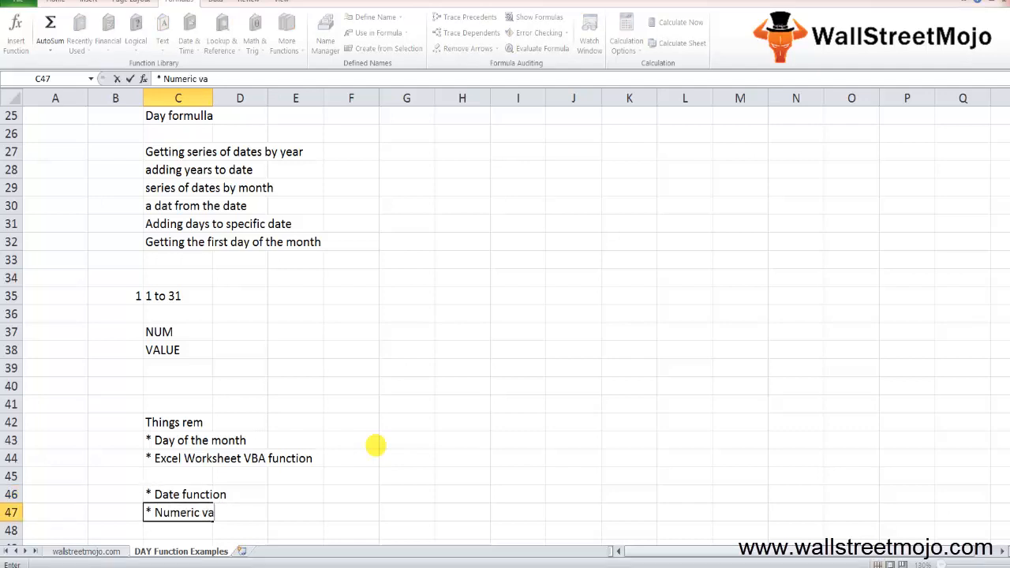
type("lue 1 to ")
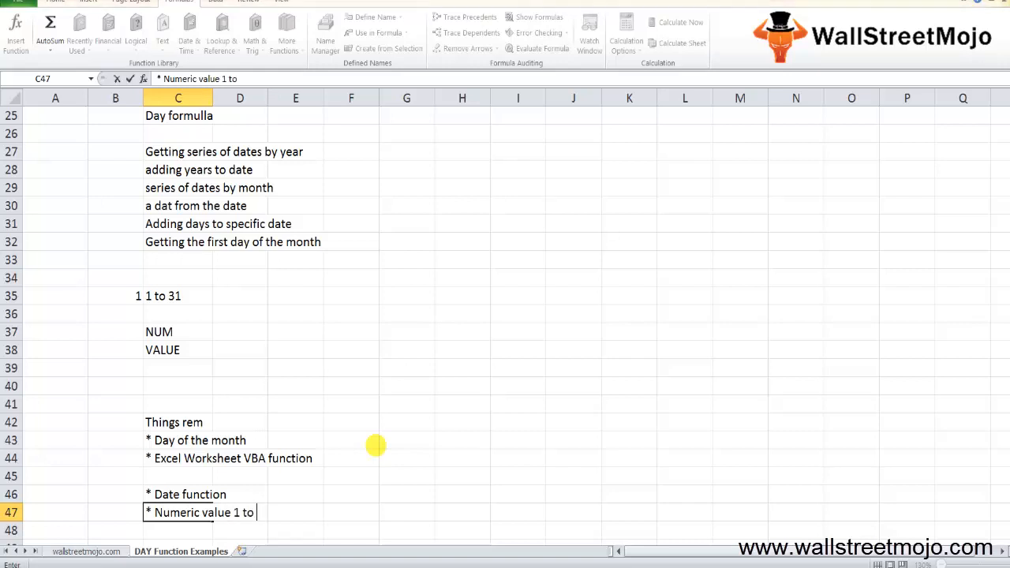
type("31")
key("Return")
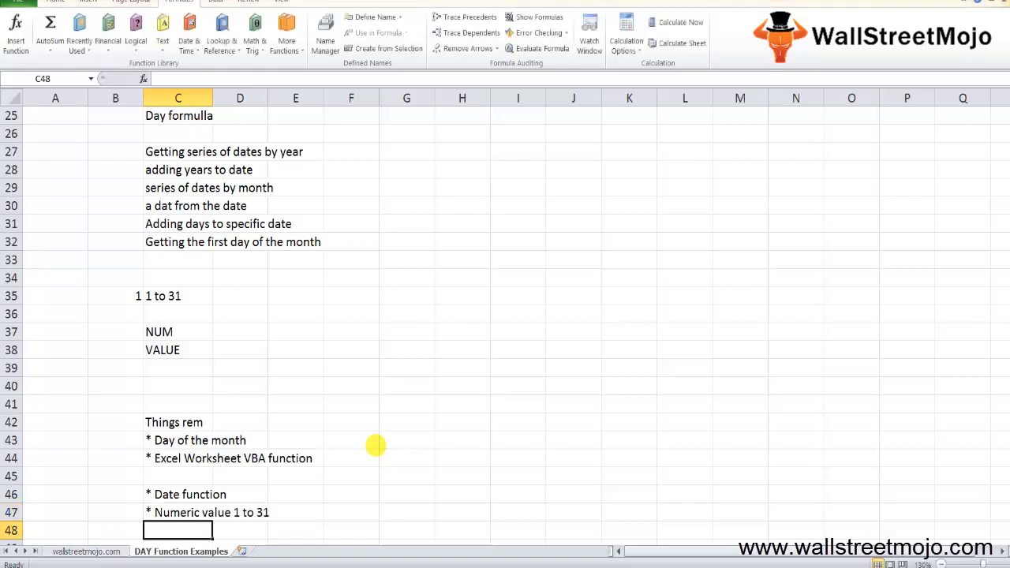
- Add the bullet "*financial analysis" in cell C48
key("Down")
key("Down")
key("Down")
key("Up")
key("Up")
key("Up")
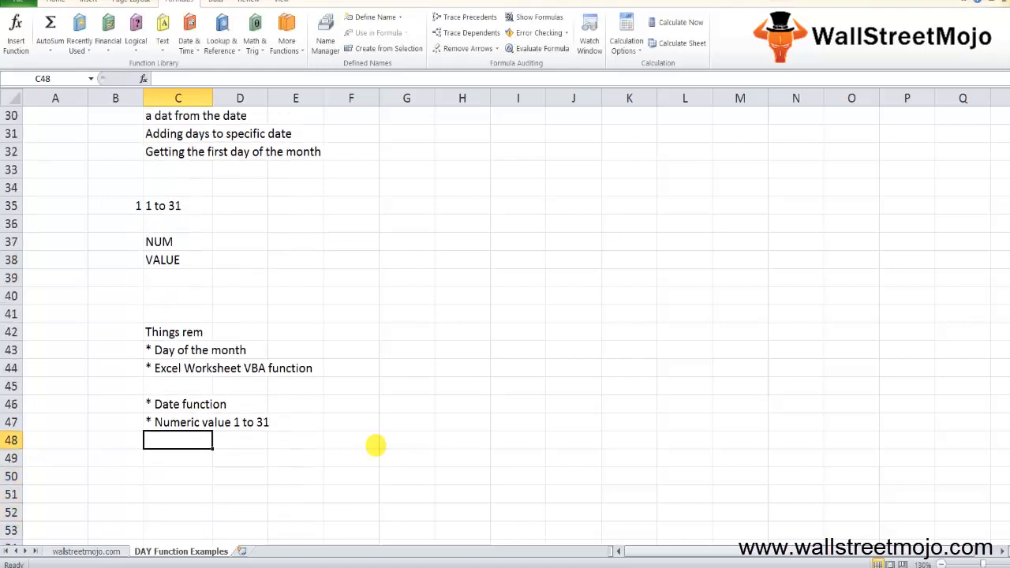
type("- fin")
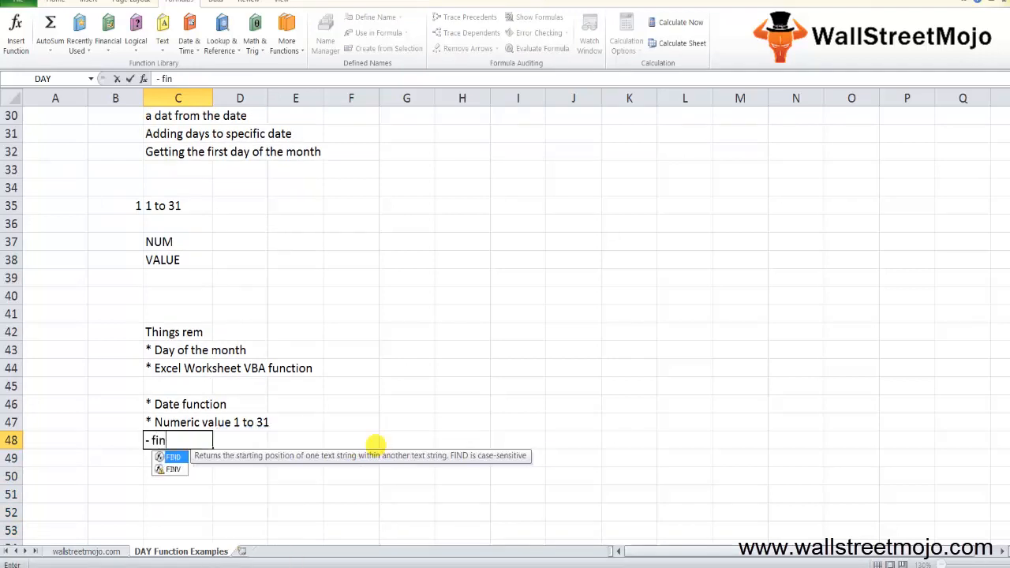
key("BackSpace")
key("BackSpace")
key("BackSpace")
key("BackSpace")
key("BackSpace")
type("*finan")
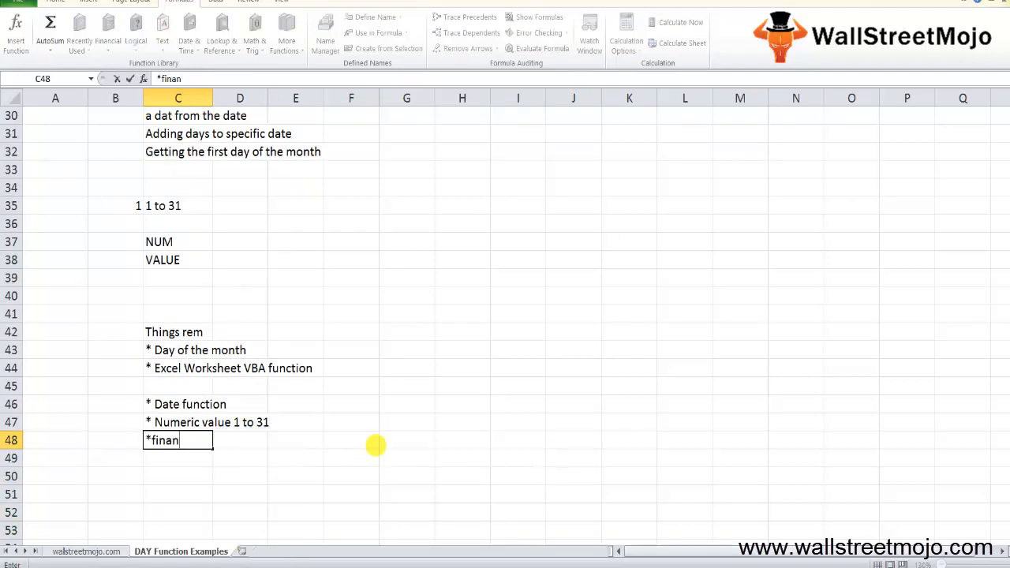
type("cial analysis")
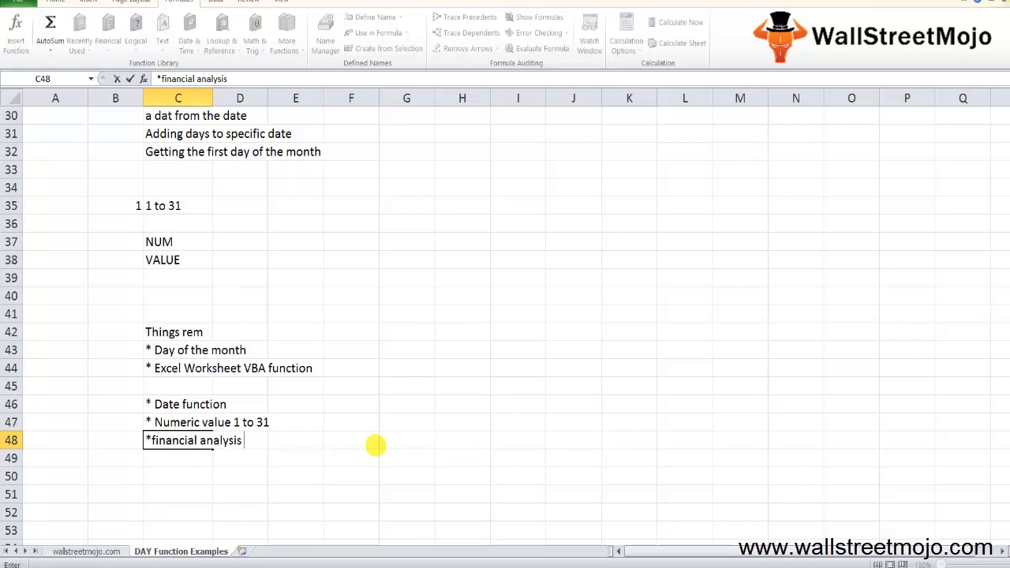
key("Return")
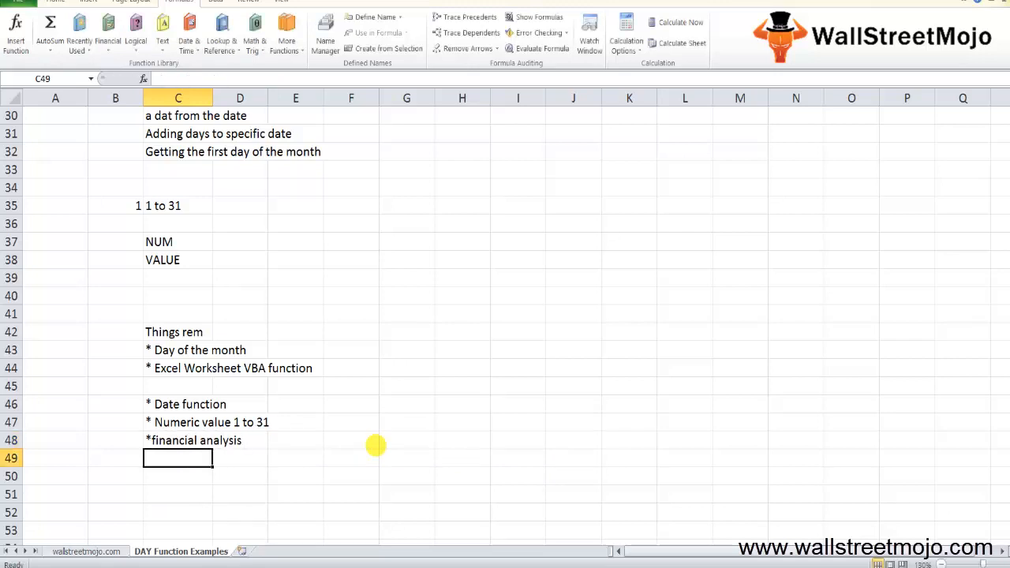